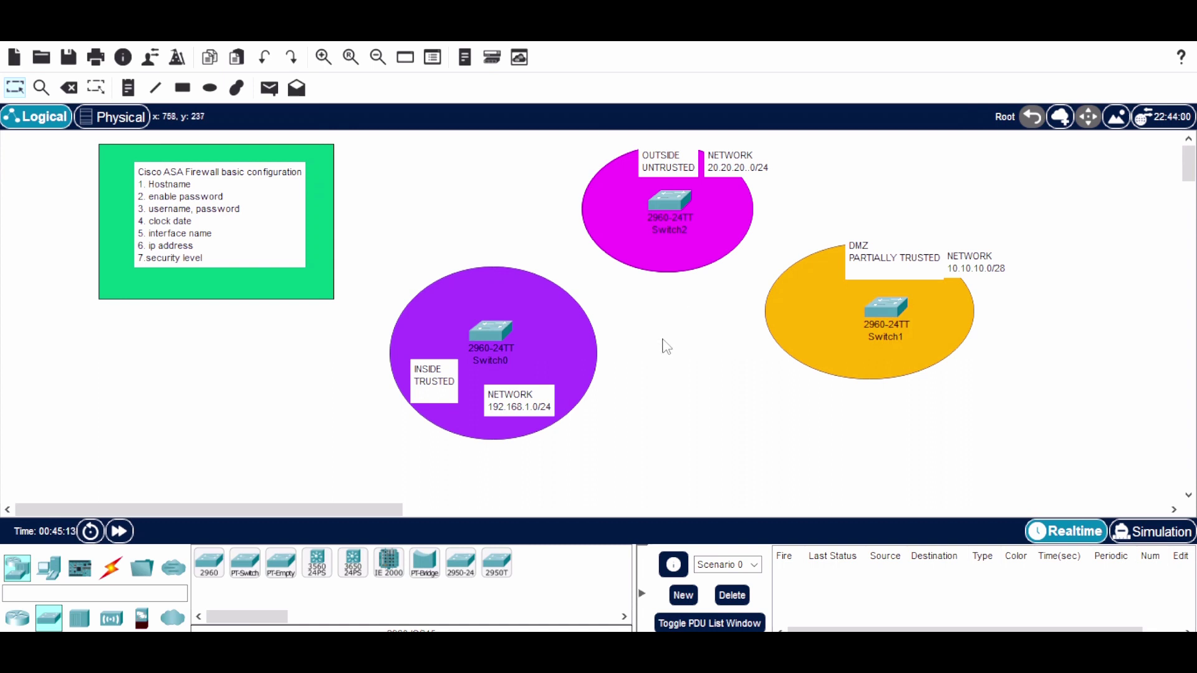
Place an ASA 5506-X firewall, ASA0, on the canvas between the three zones
left_click(143, 624)
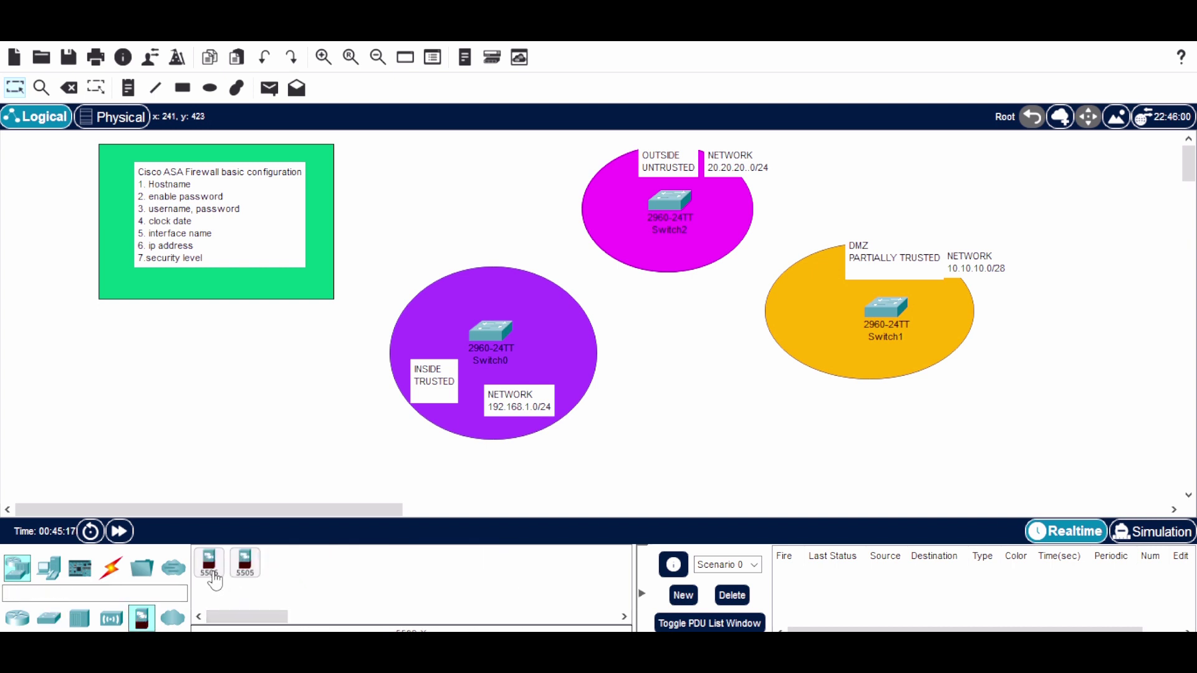
left_click(209, 563)
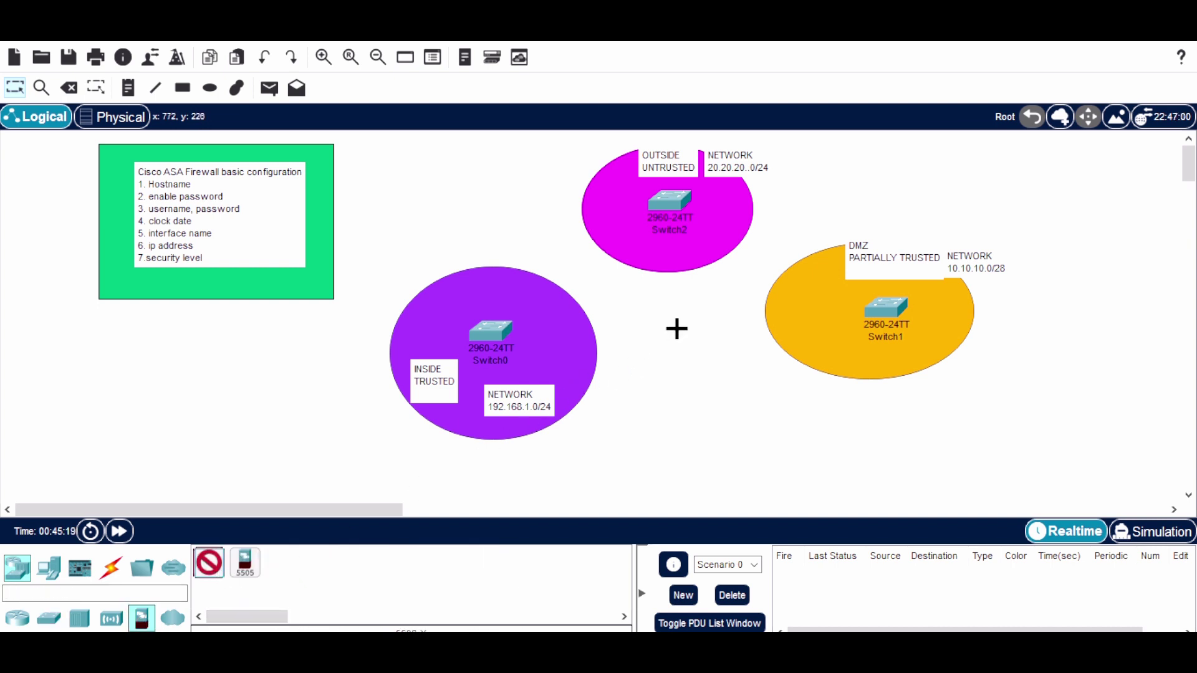
left_click(676, 329)
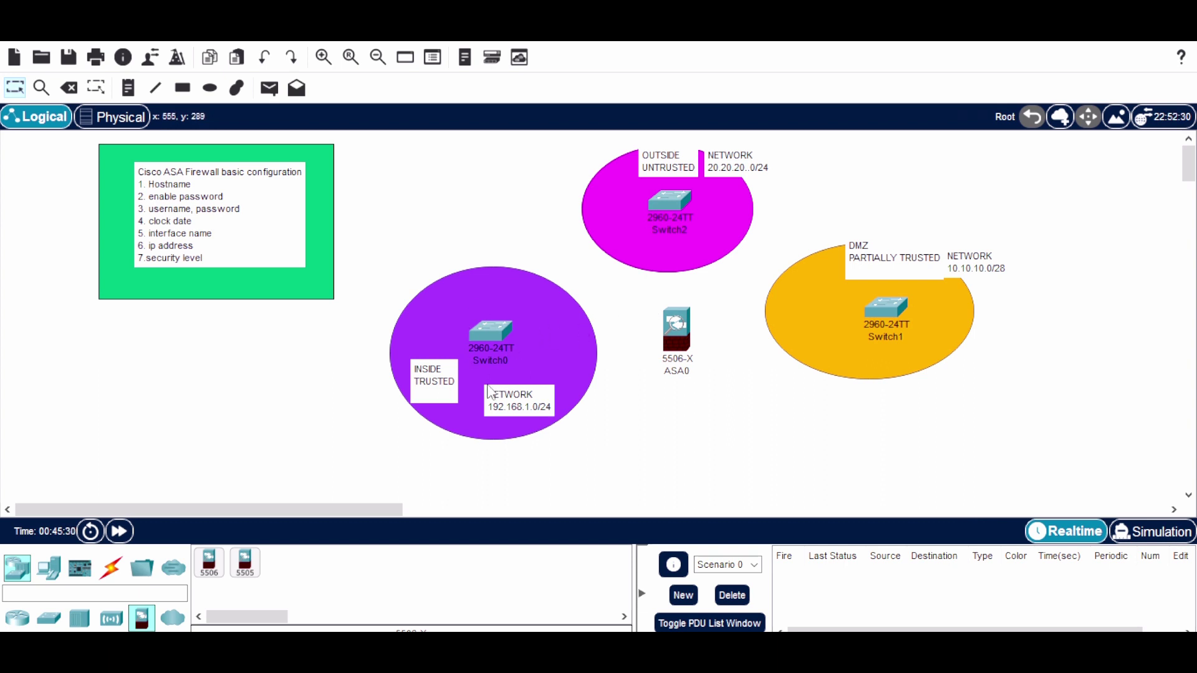
left_click(111, 568)
Auto-cable Switch0, Switch2 and Switch1 to ASA0 on Gig1/1, Gig1/2 and Gig1/3, nudging ASA0 up
left_click(219, 577)
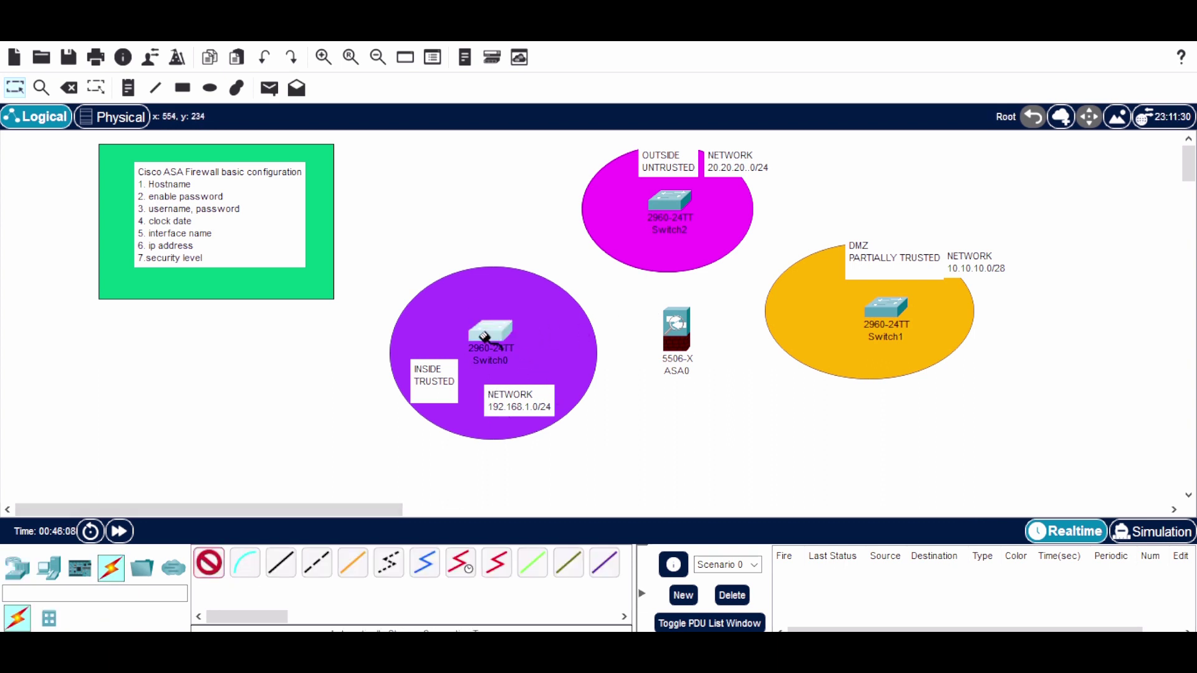
left_click(491, 333)
left_click(683, 340)
left_click(210, 564)
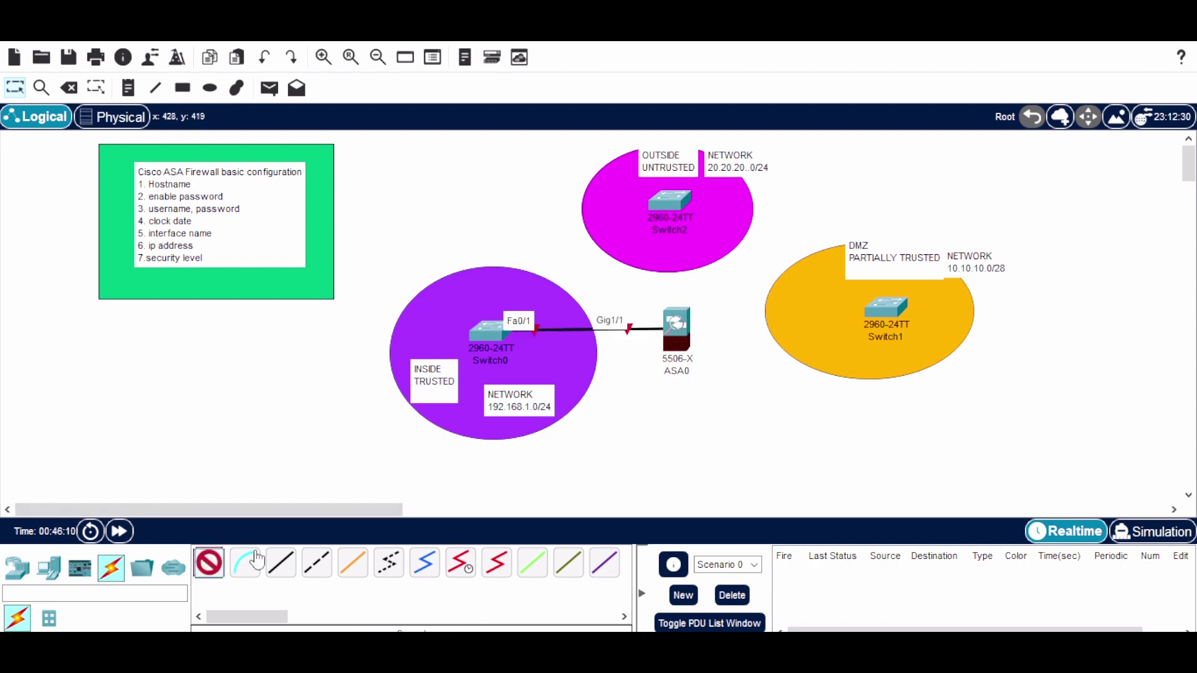
left_click(673, 206)
left_click(676, 329)
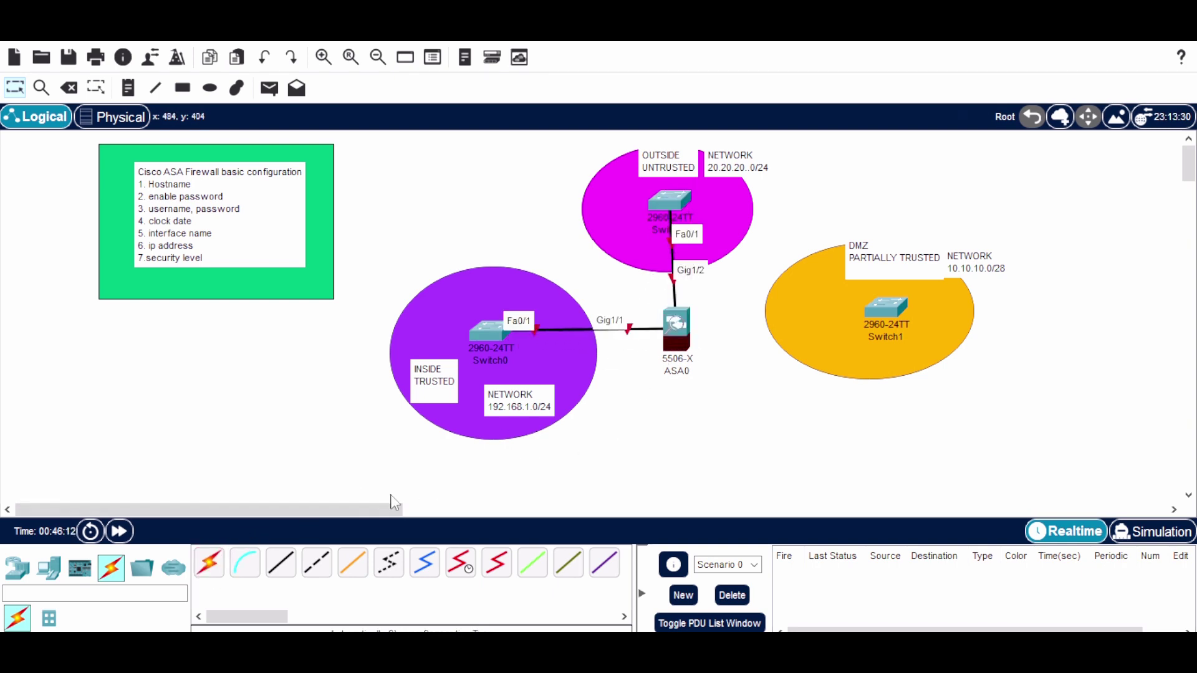
left_click(210, 564)
left_click(676, 327)
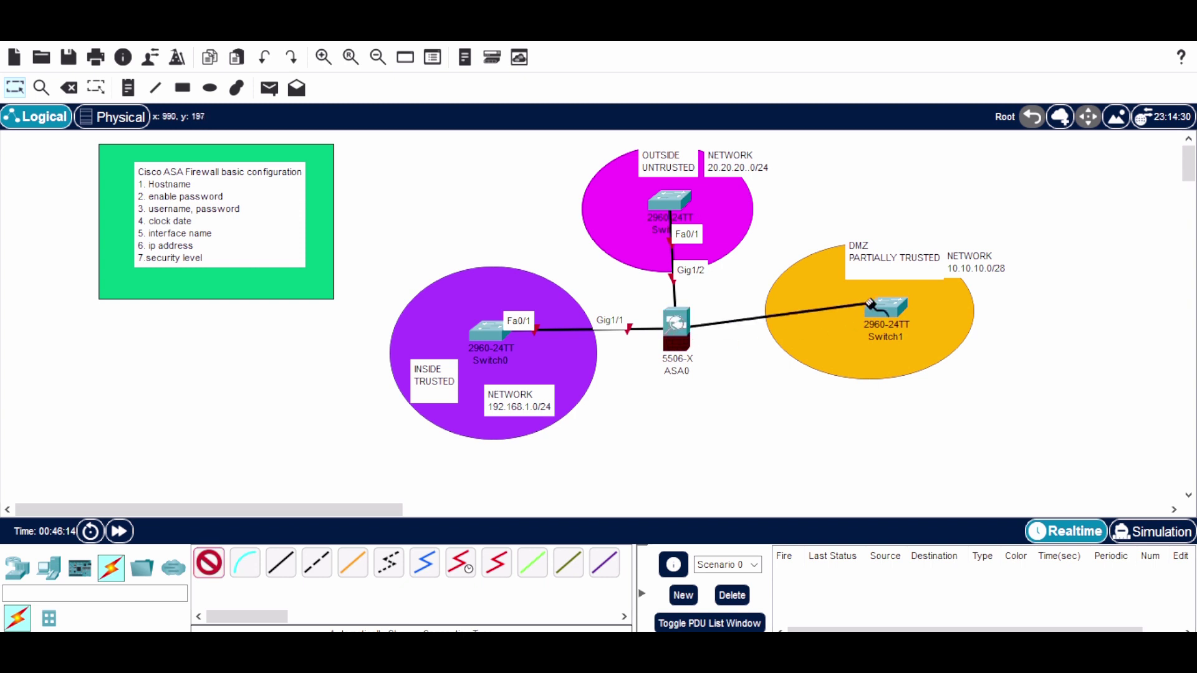
left_click(885, 308)
left_click_drag(663, 369, 664, 356)
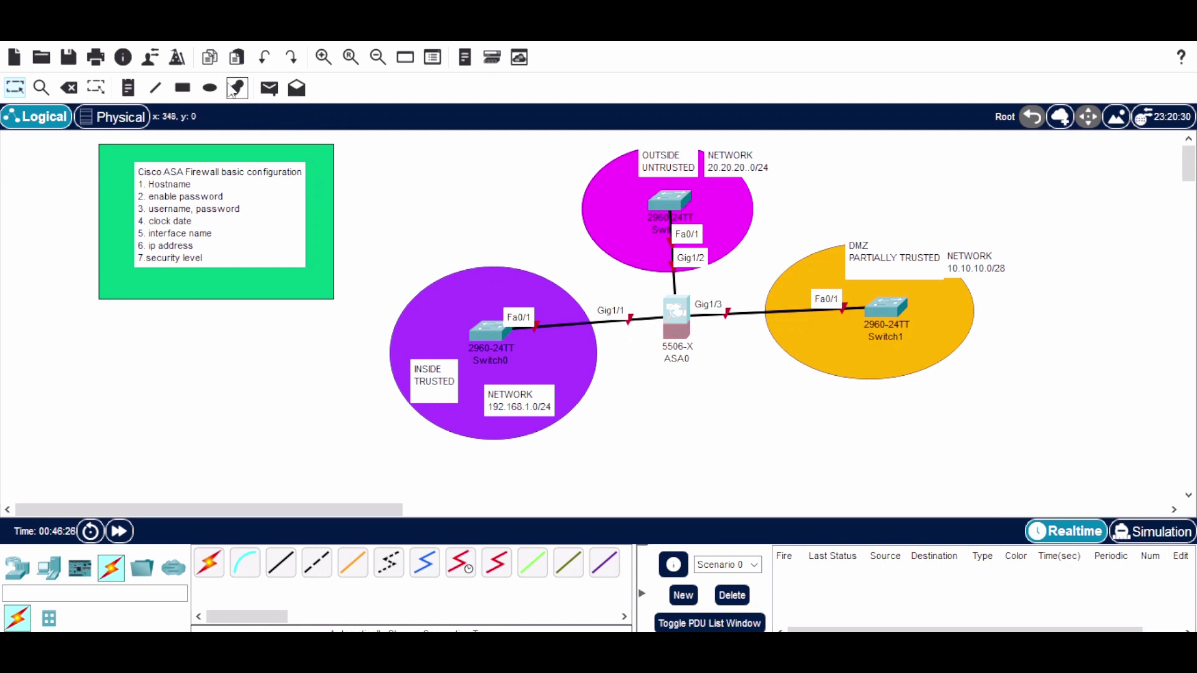
Add text notes 192.168.1.1/24, 20.20.20.1/24 and 10.10.10.1/28 around ASA0
left_click(129, 88)
left_click(616, 350)
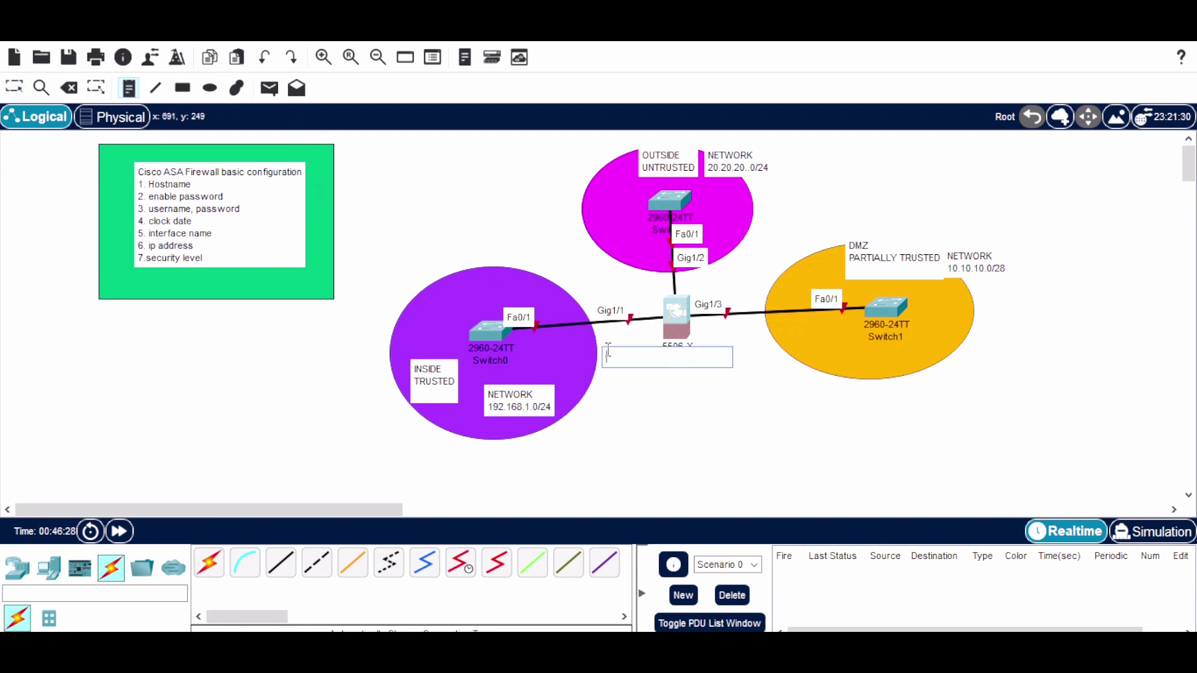
type("192.168.1.1/24")
left_click(720, 257)
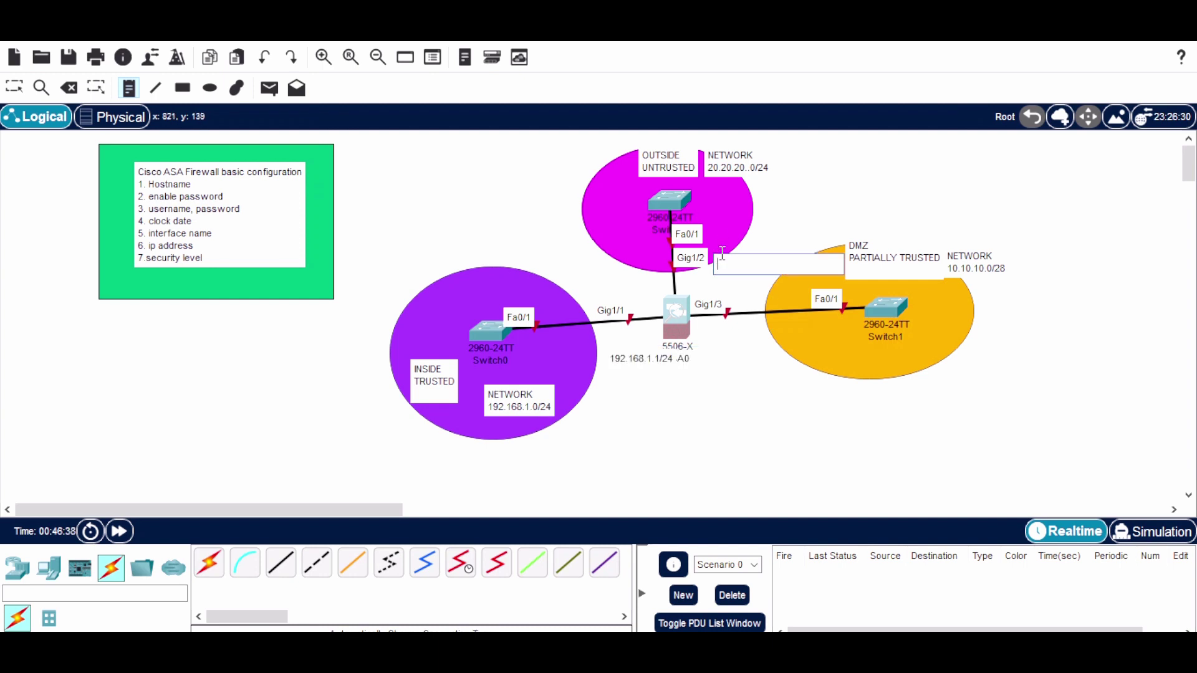
type("20.20.20")
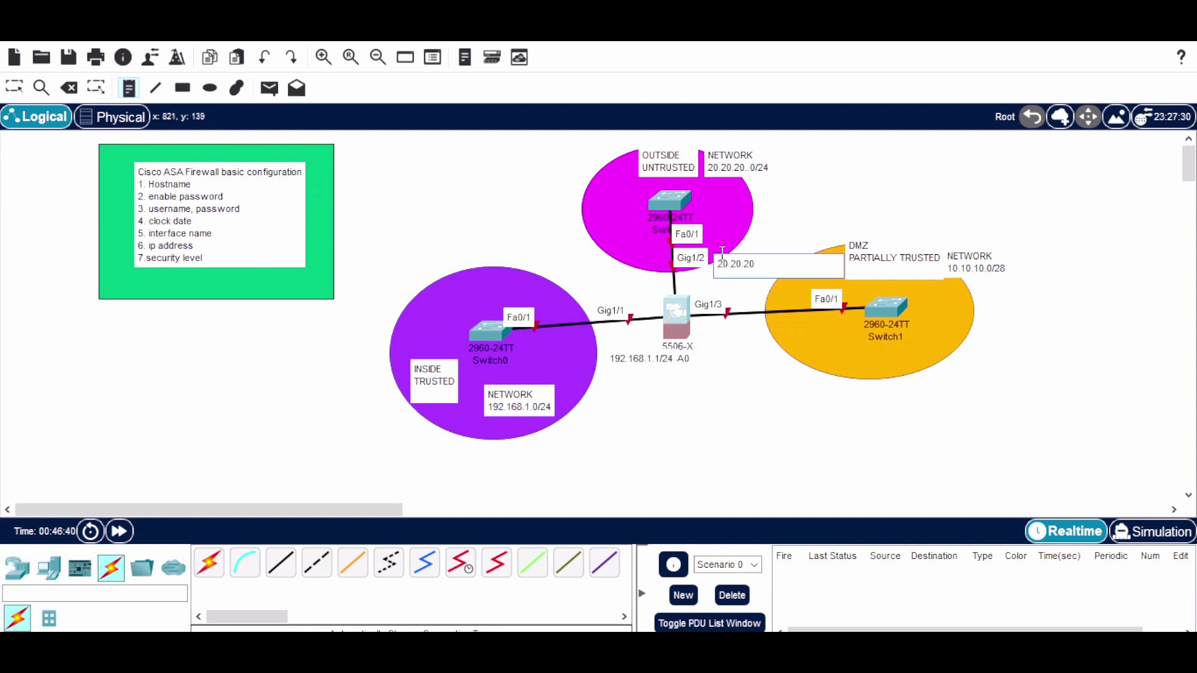
type(".1/24")
left_click(716, 340)
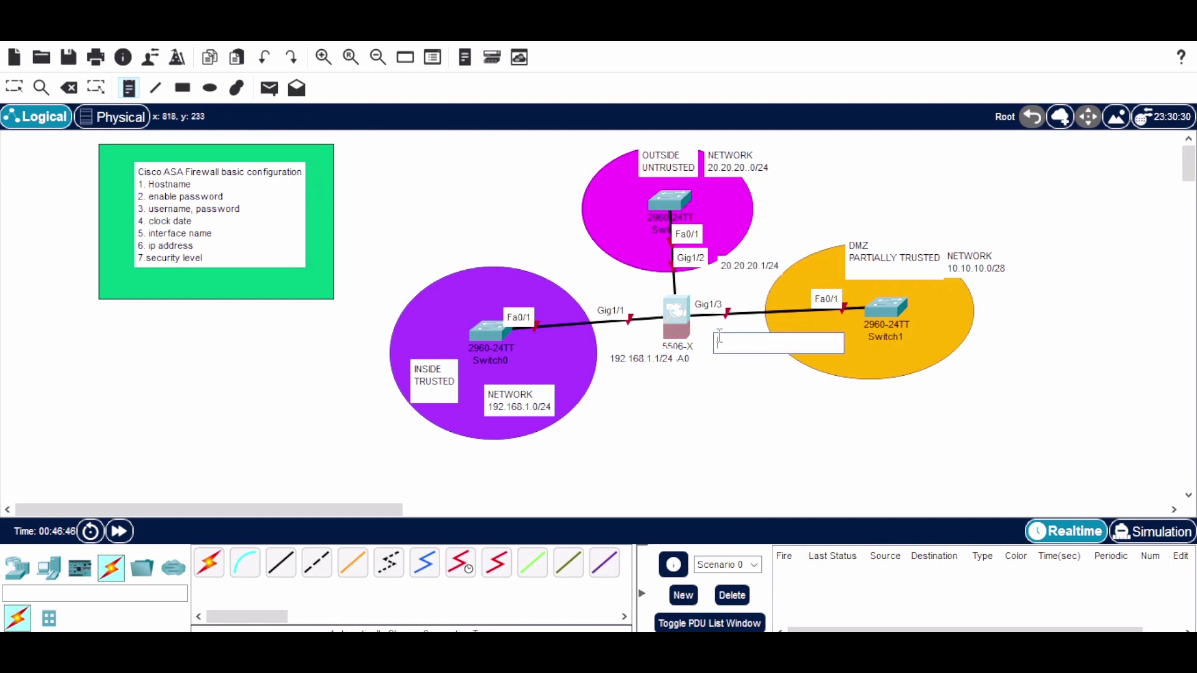
type("1")
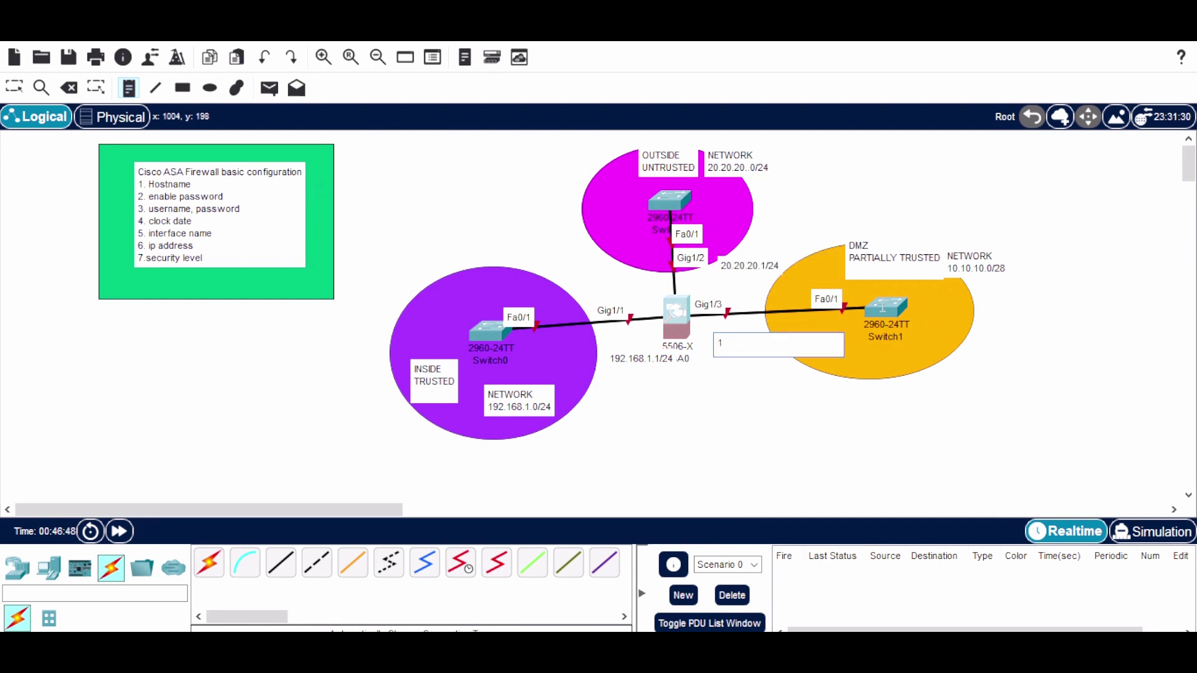
type("0.10.10.1/28")
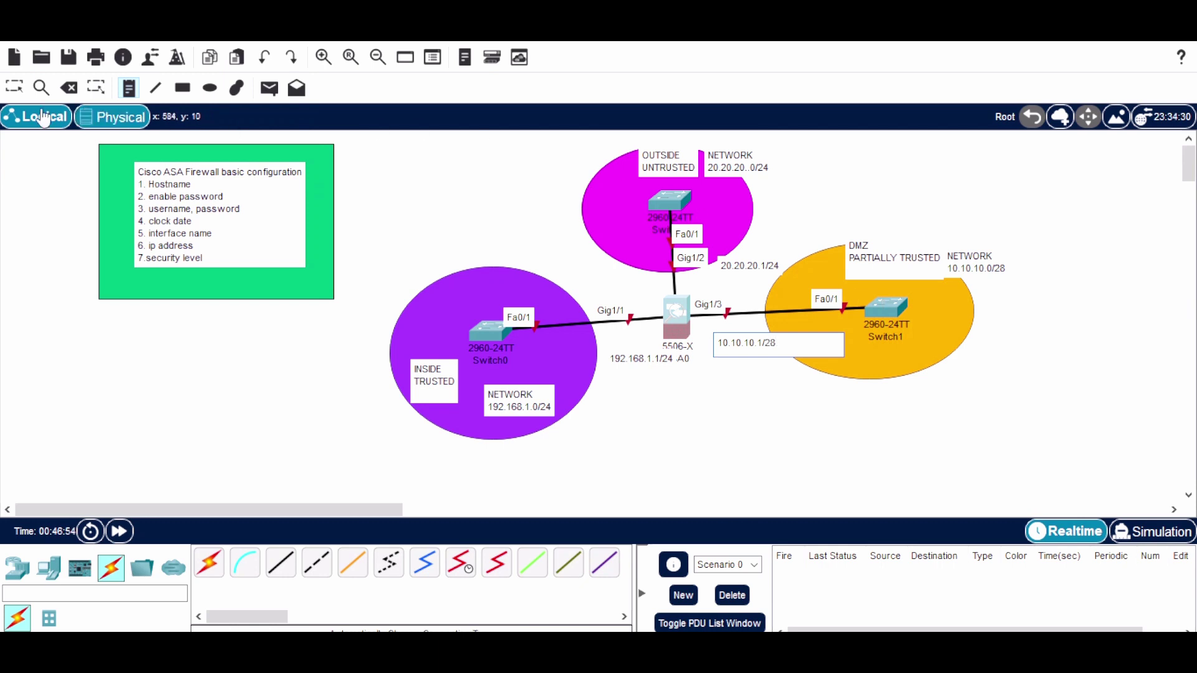
left_click(14, 87)
Position each address note beside its Gig1/3, Gig1/2 or Gig1/1 link and open ASA0
left_click_drag(772, 348, 759, 339)
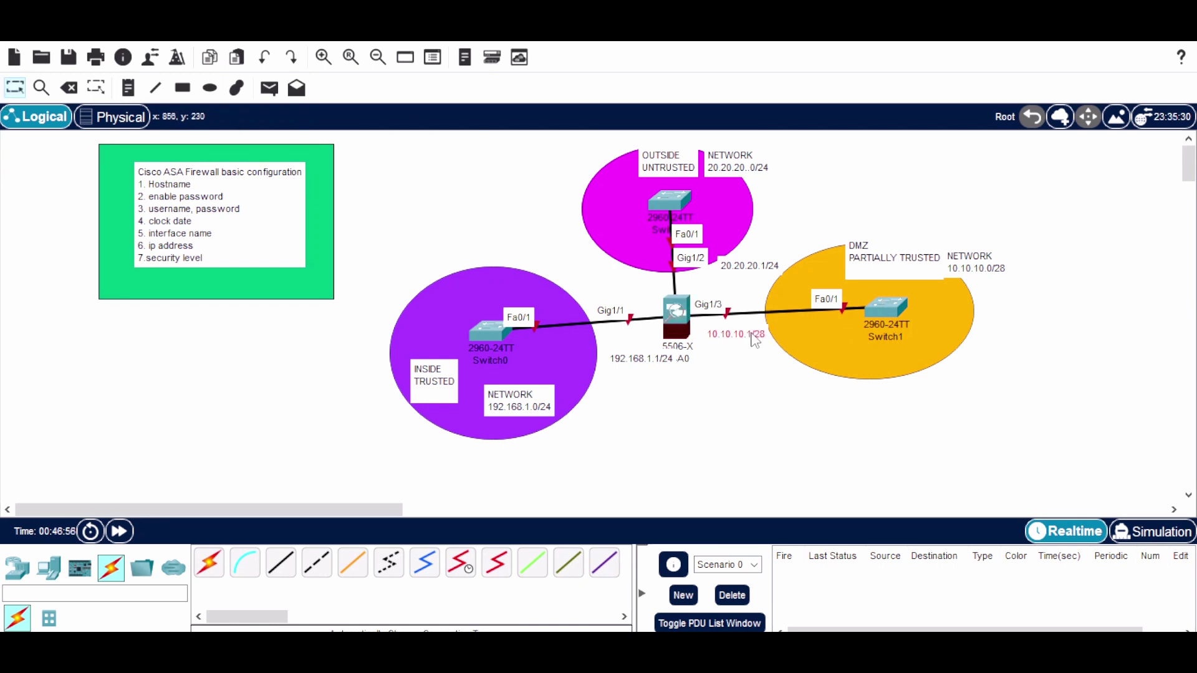
left_click_drag(736, 277, 706, 290)
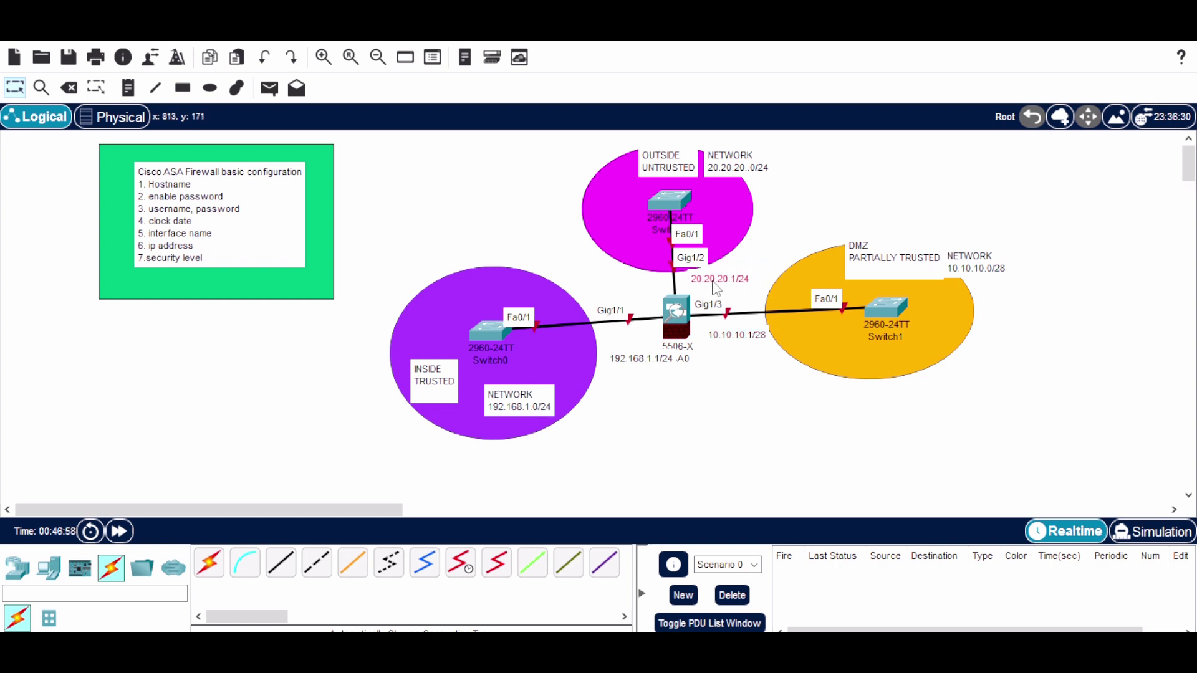
left_click_drag(628, 367, 607, 347)
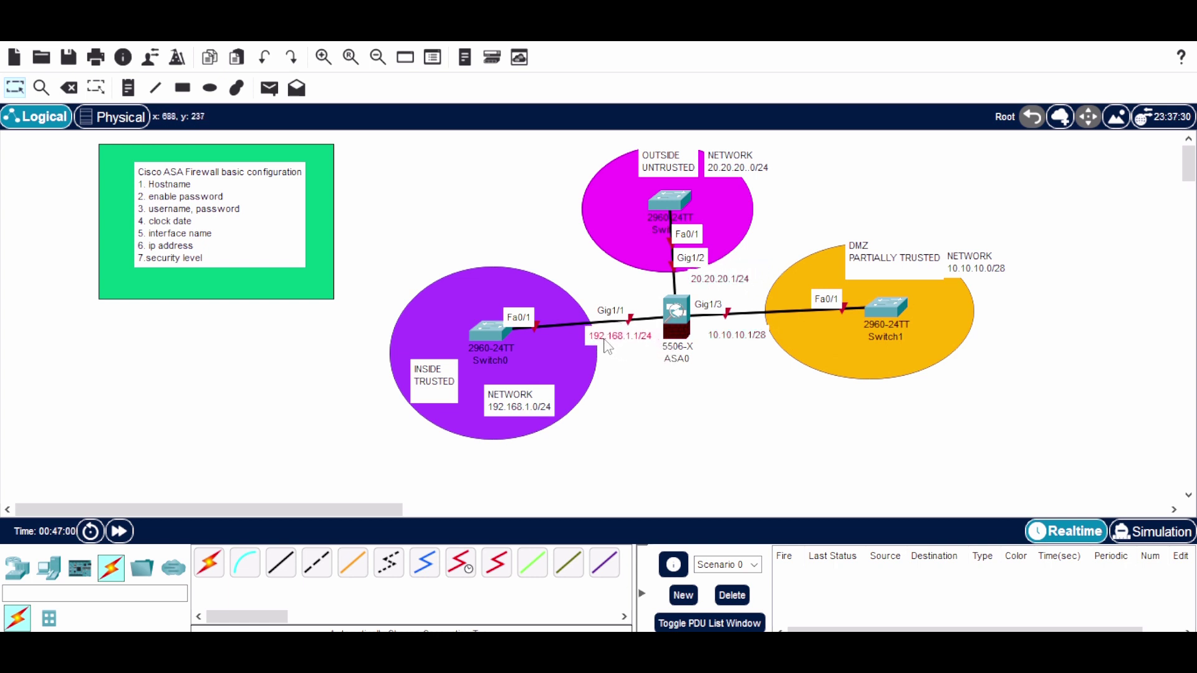
left_click(681, 315)
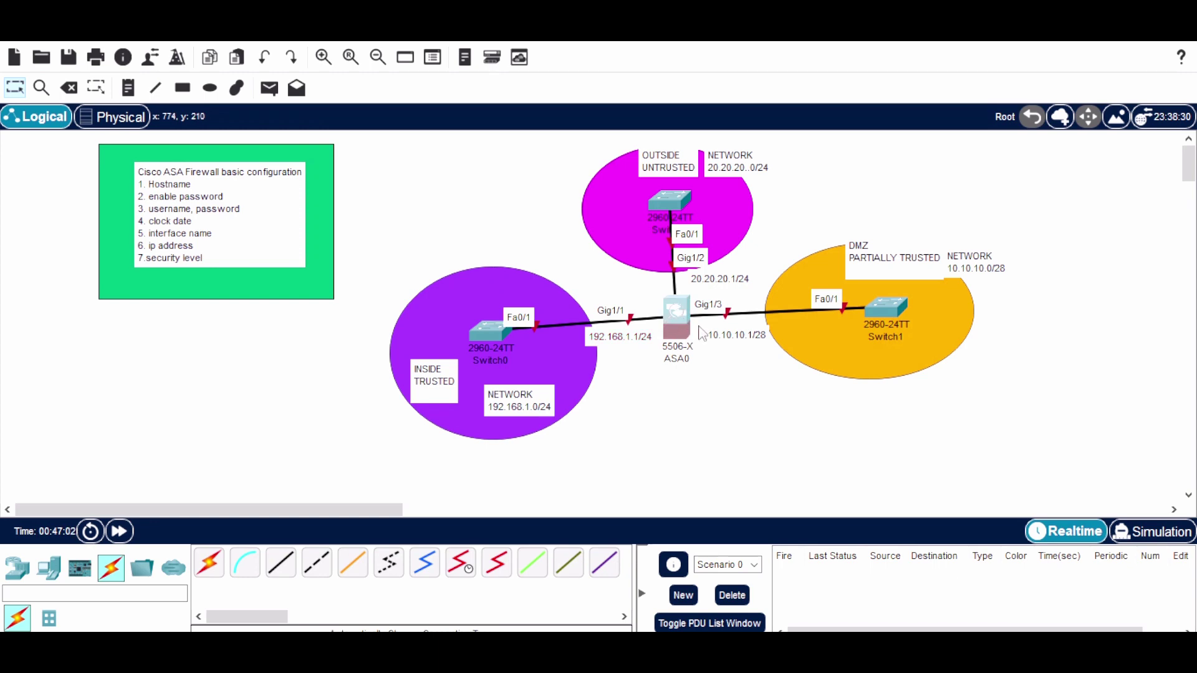
In ASA0's CLI, run enable with a blank password, then conf t for global configuration
left_click(422, 59)
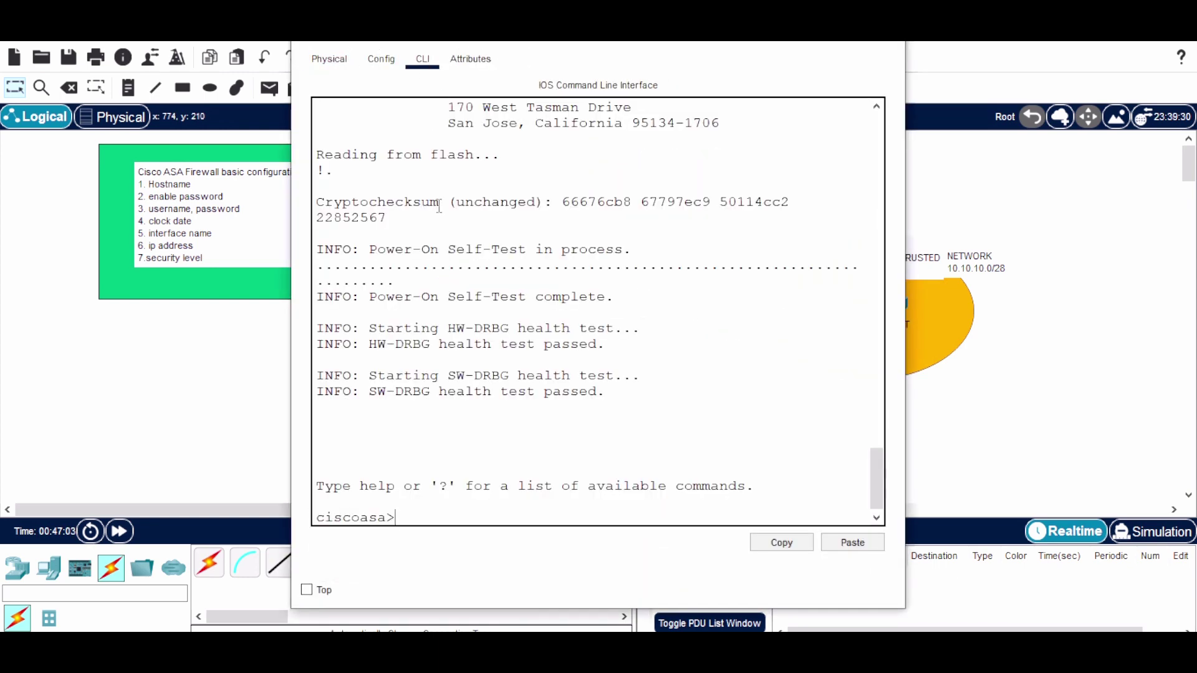
left_click_drag(409, 519, 315, 517)
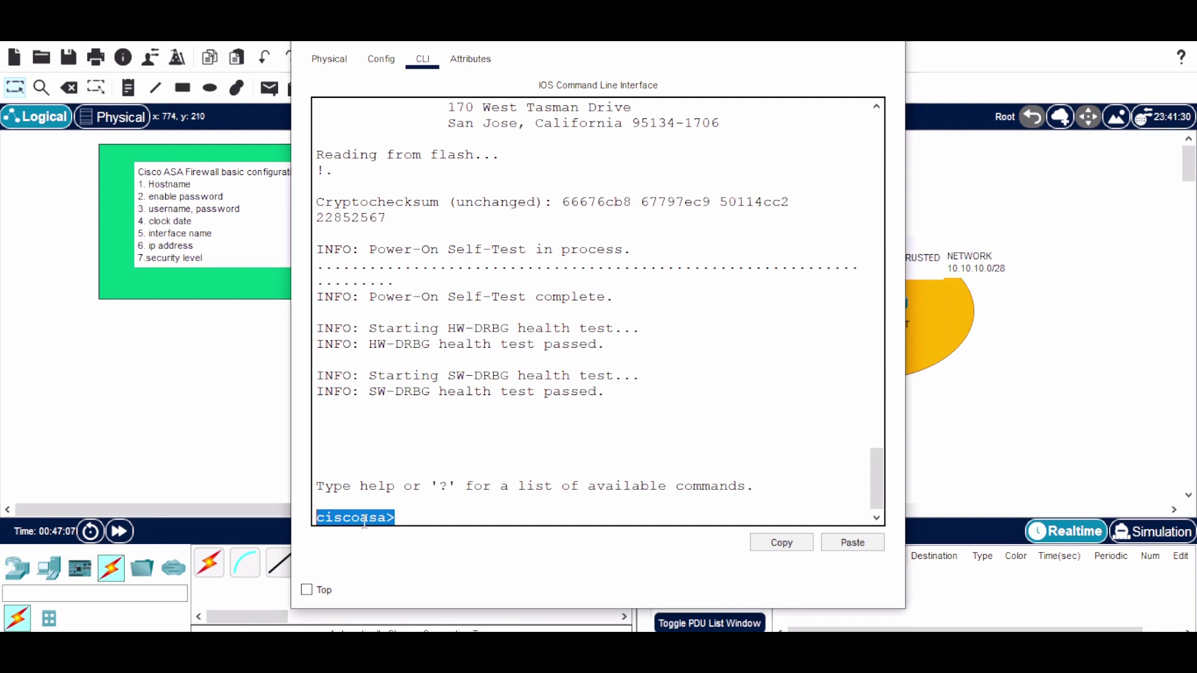
left_click(413, 519)
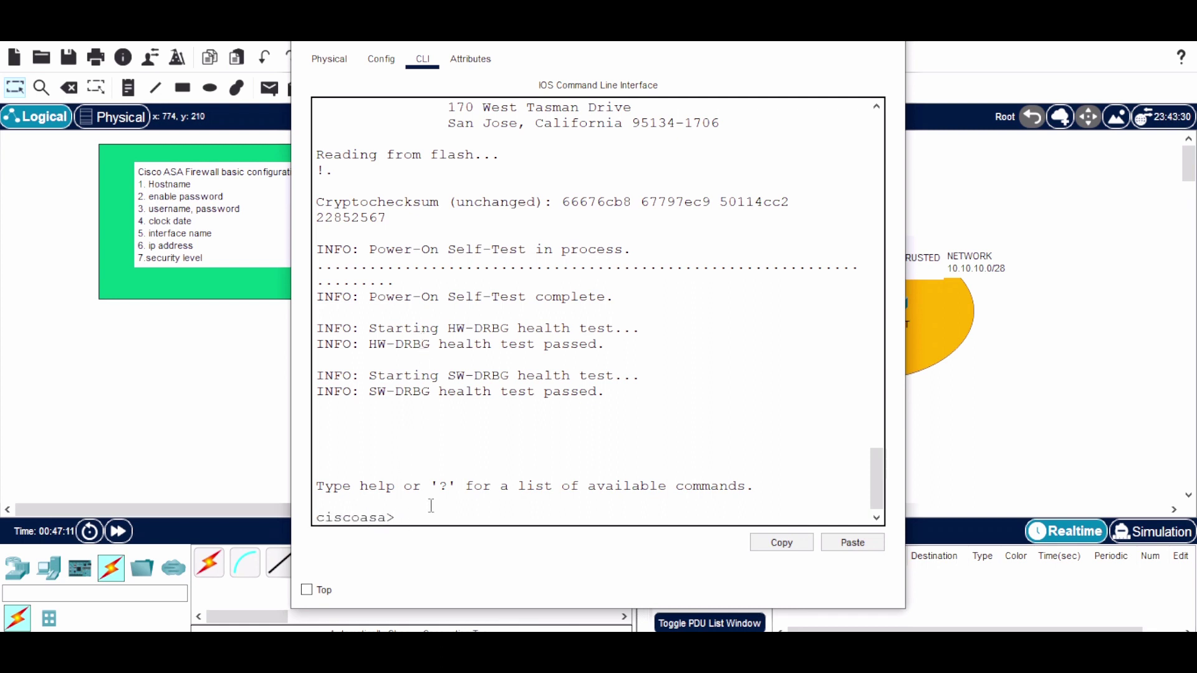
type("E")
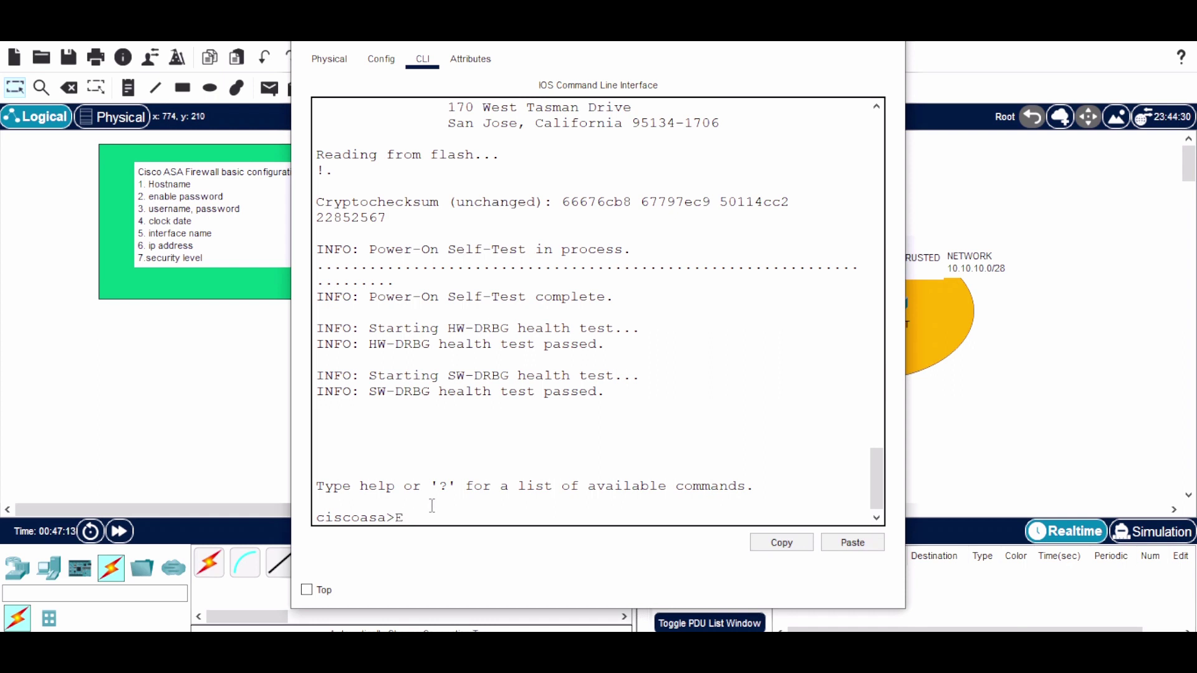
type("N")
key("Tab")
key("Return")
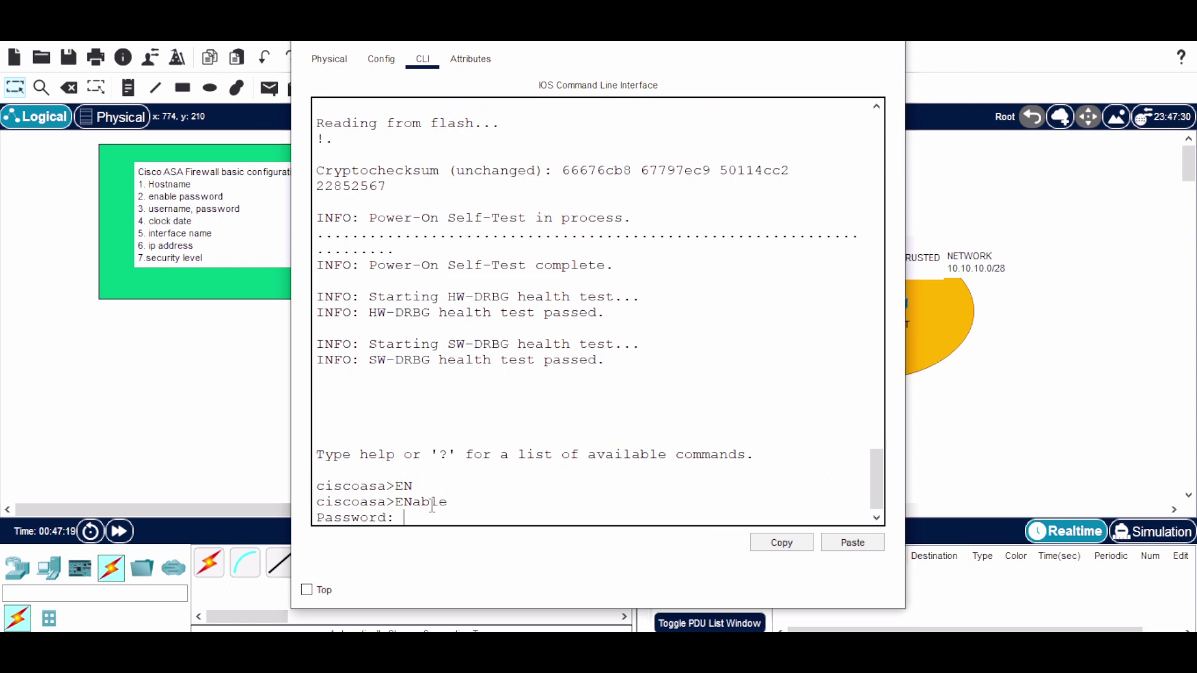
key("Return")
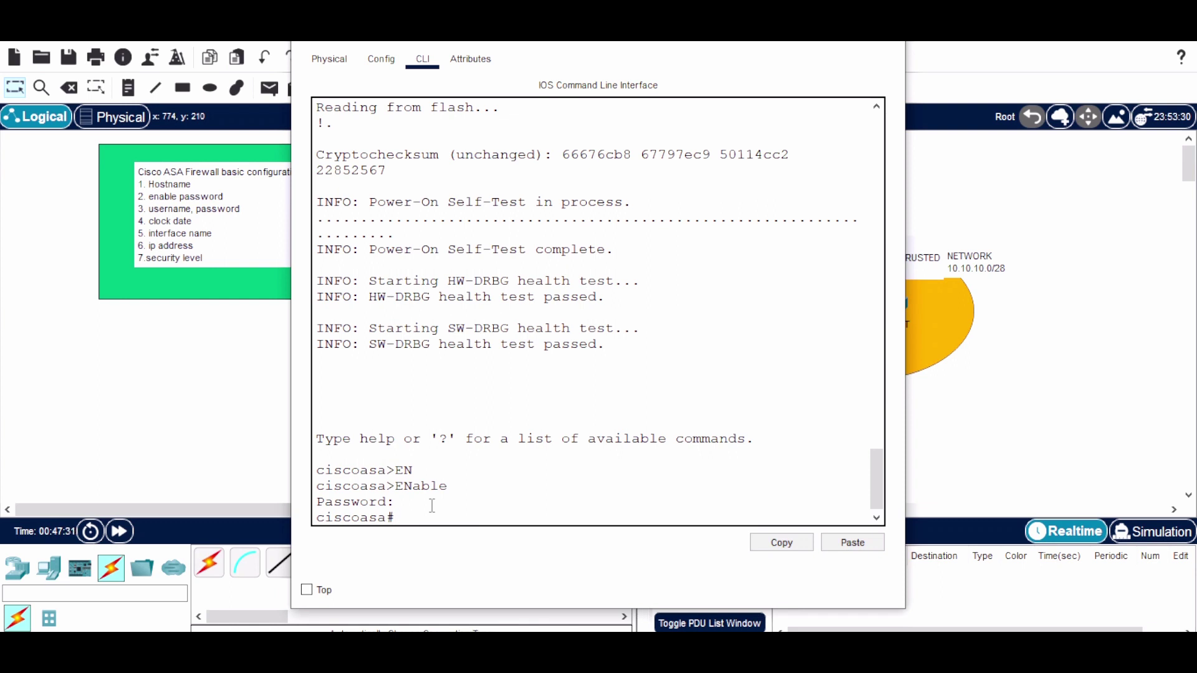
type("conf t")
key("Return")
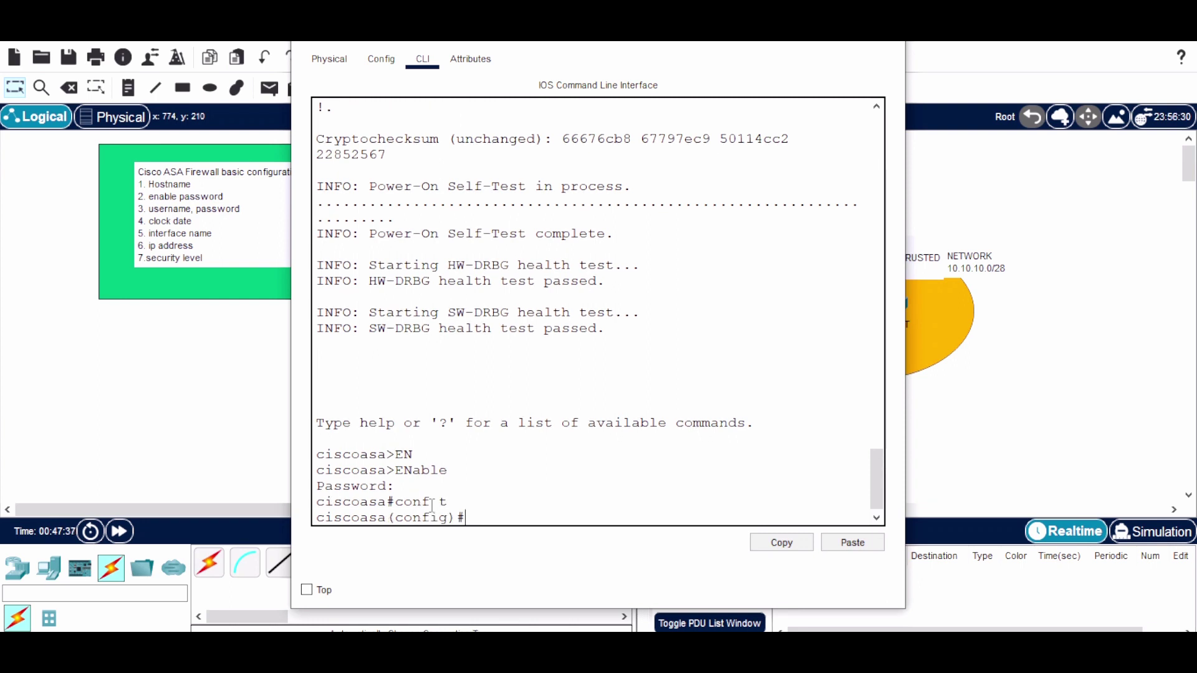
Set the firewall hostname to CIS-fw
type("hostna")
key("Tab")
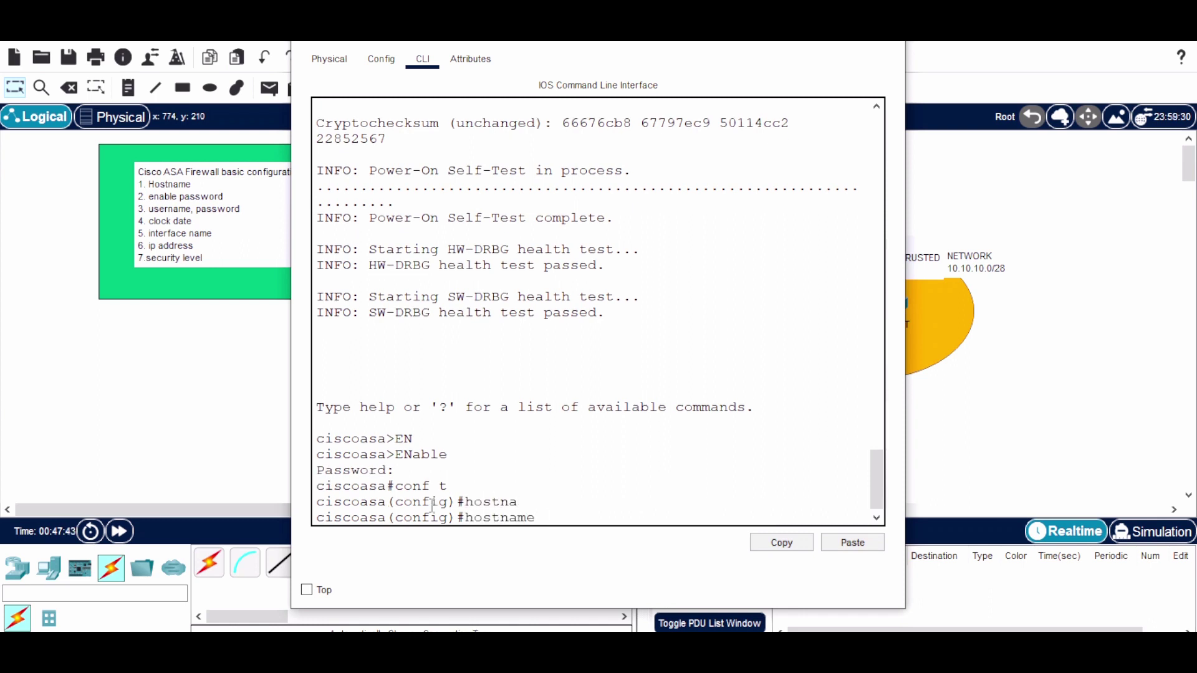
type("CIS-fw")
key("Return")
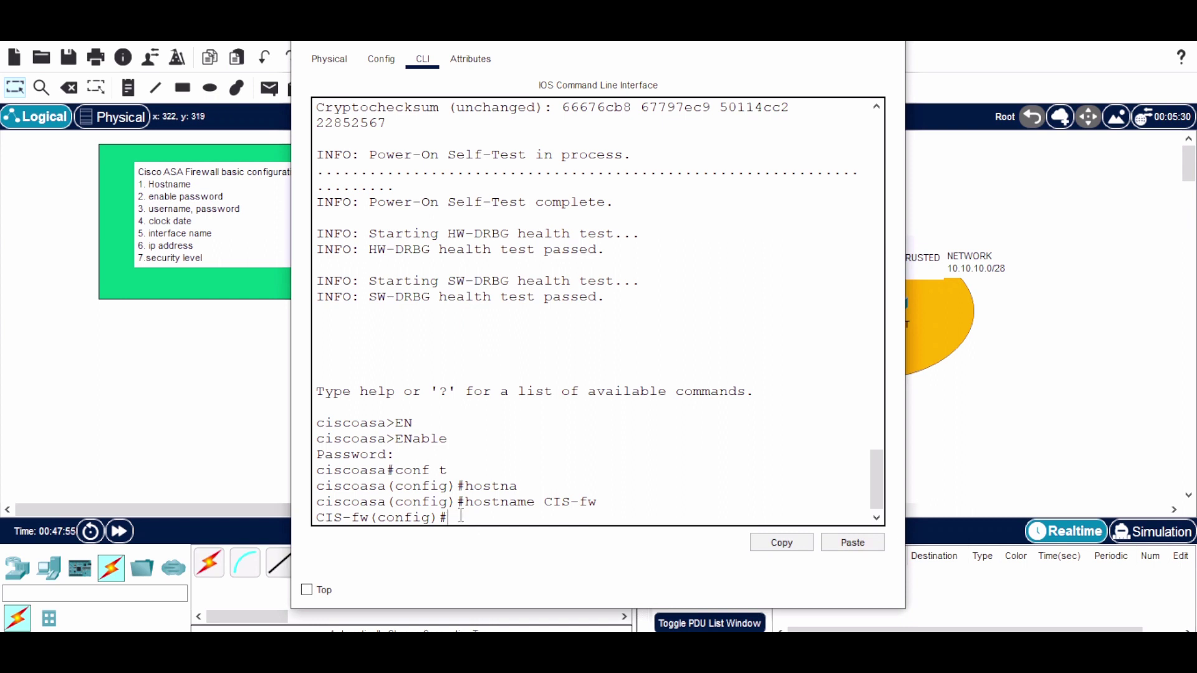
Set the enable password on the firewall
type("ena")
key("Tab")
type("pass")
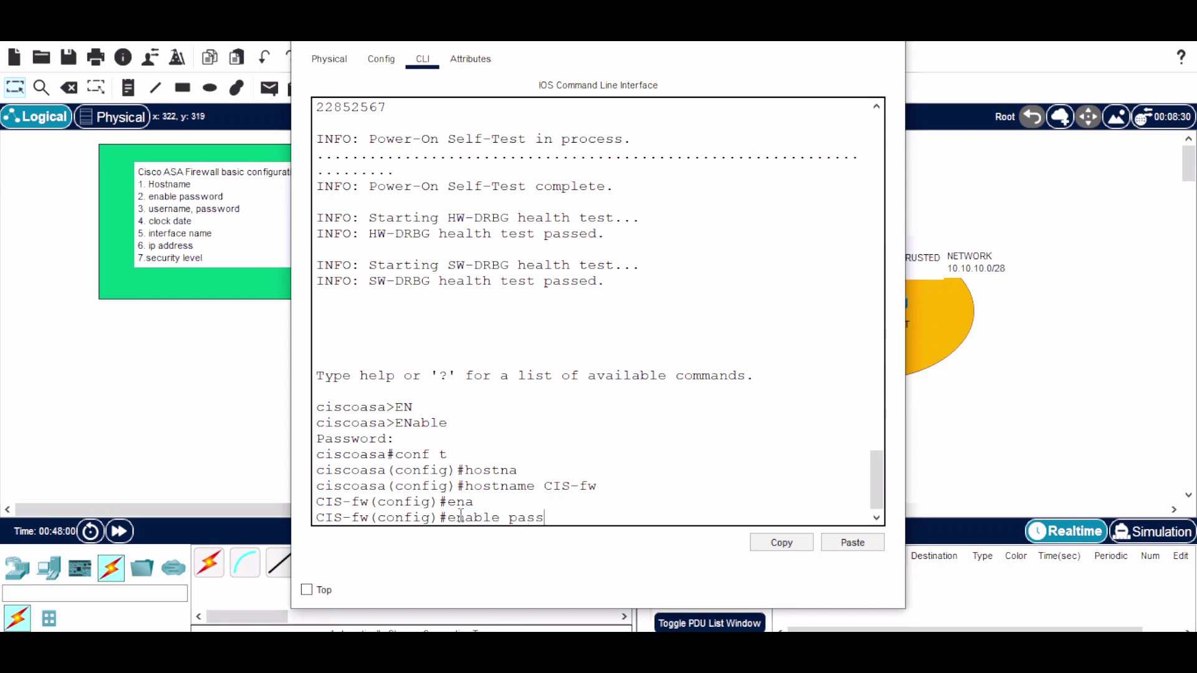
key("Tab")
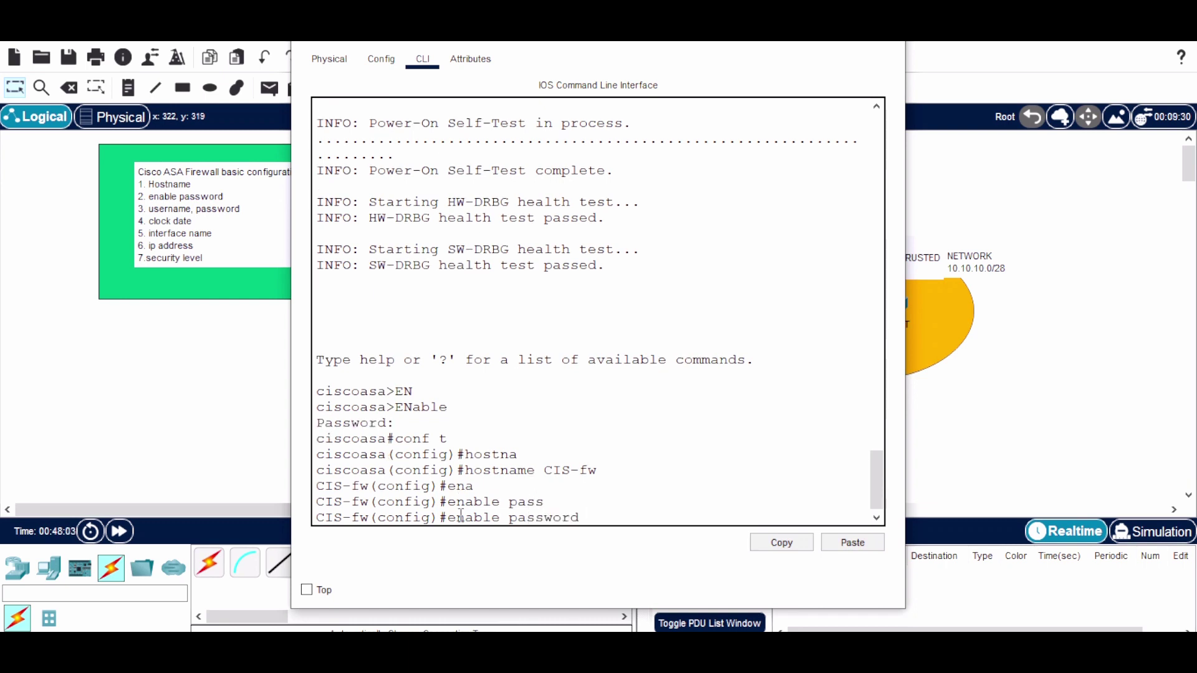
type("R123")
key("Return")
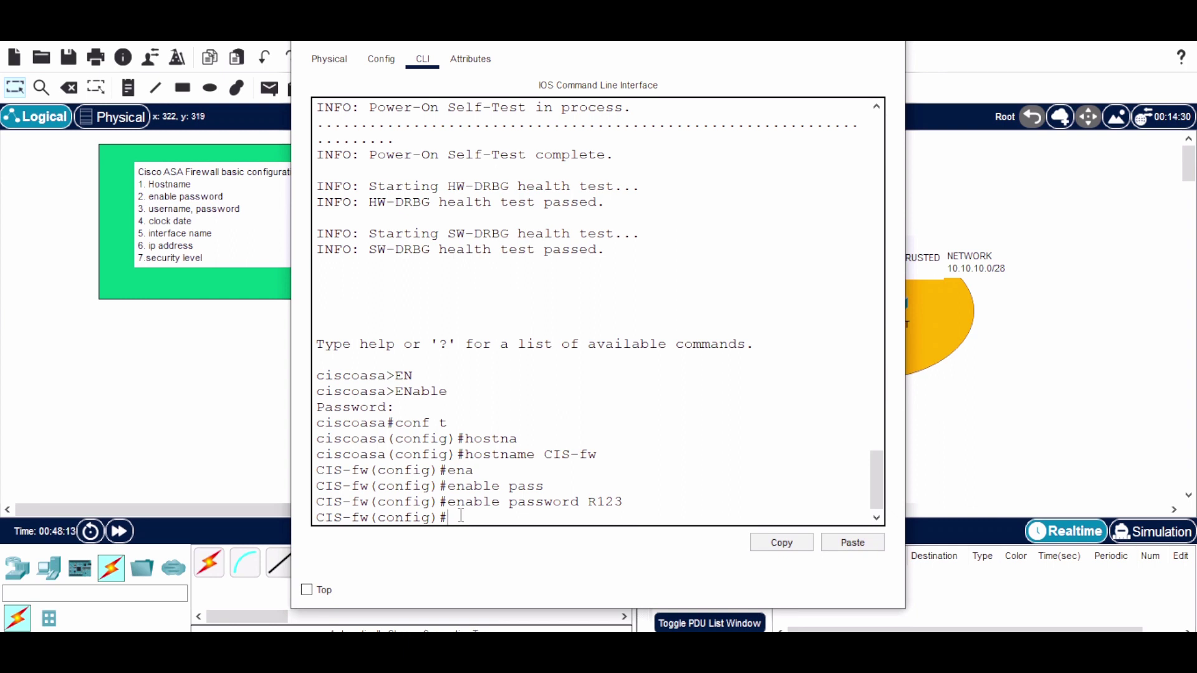
Create a local user account CIS-fw with a password
type("use")
key("Tab")
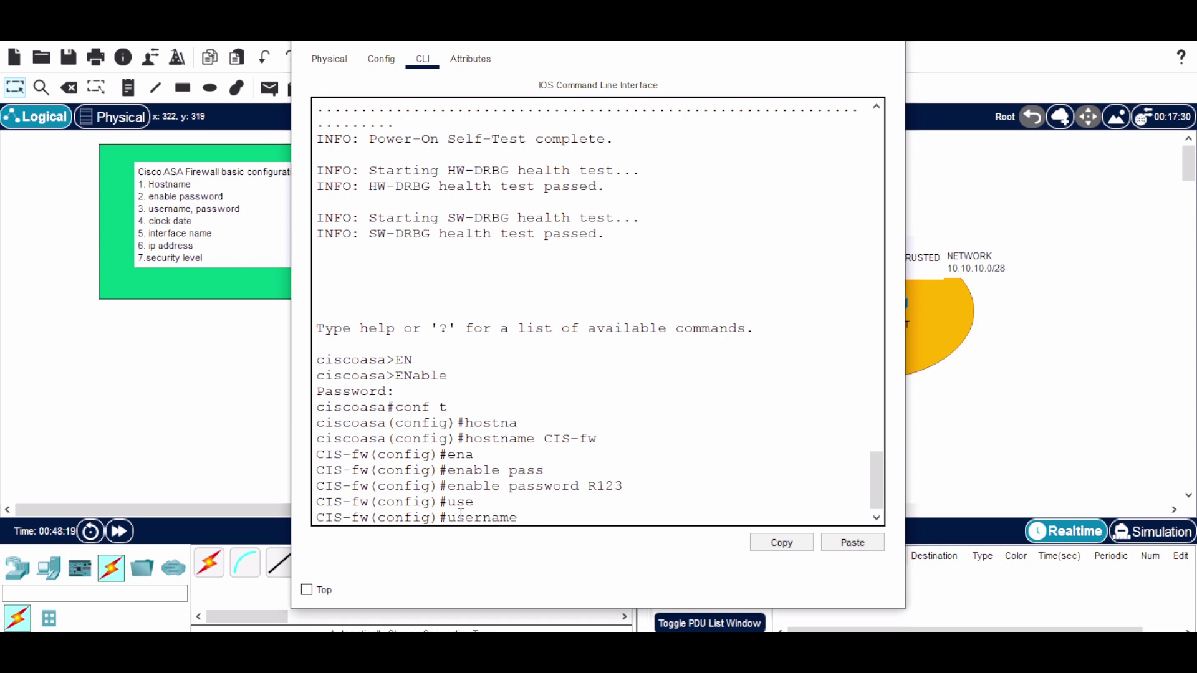
left_click_drag(369, 519, 310, 519)
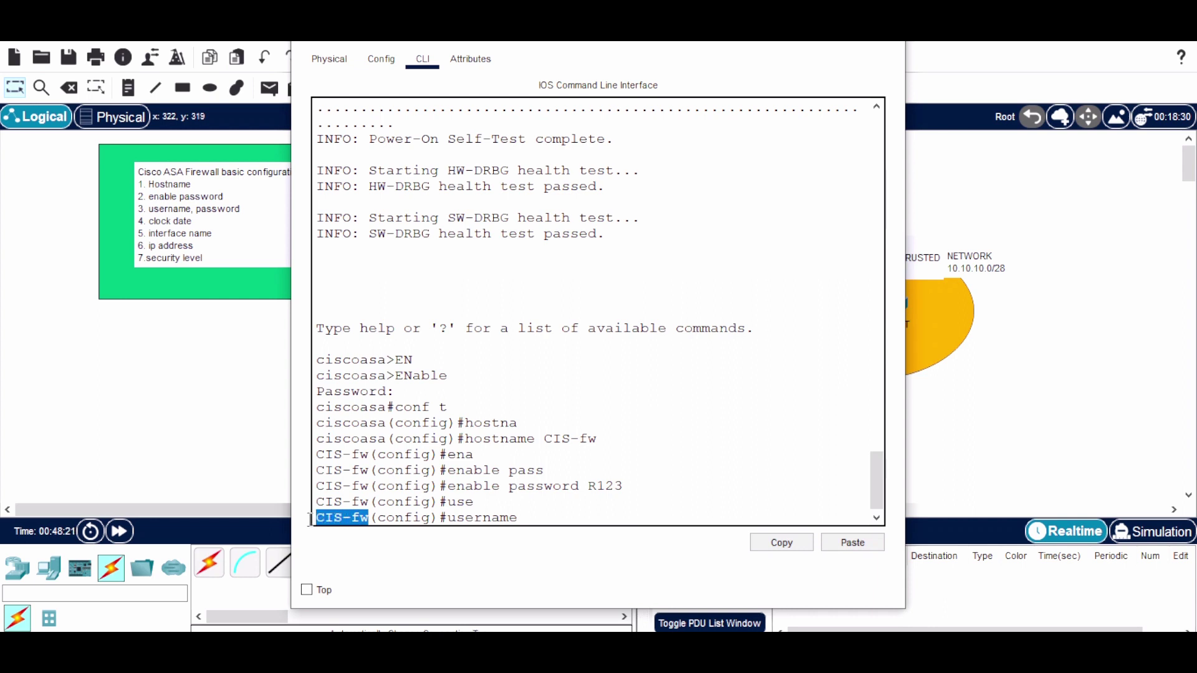
left_click(540, 520)
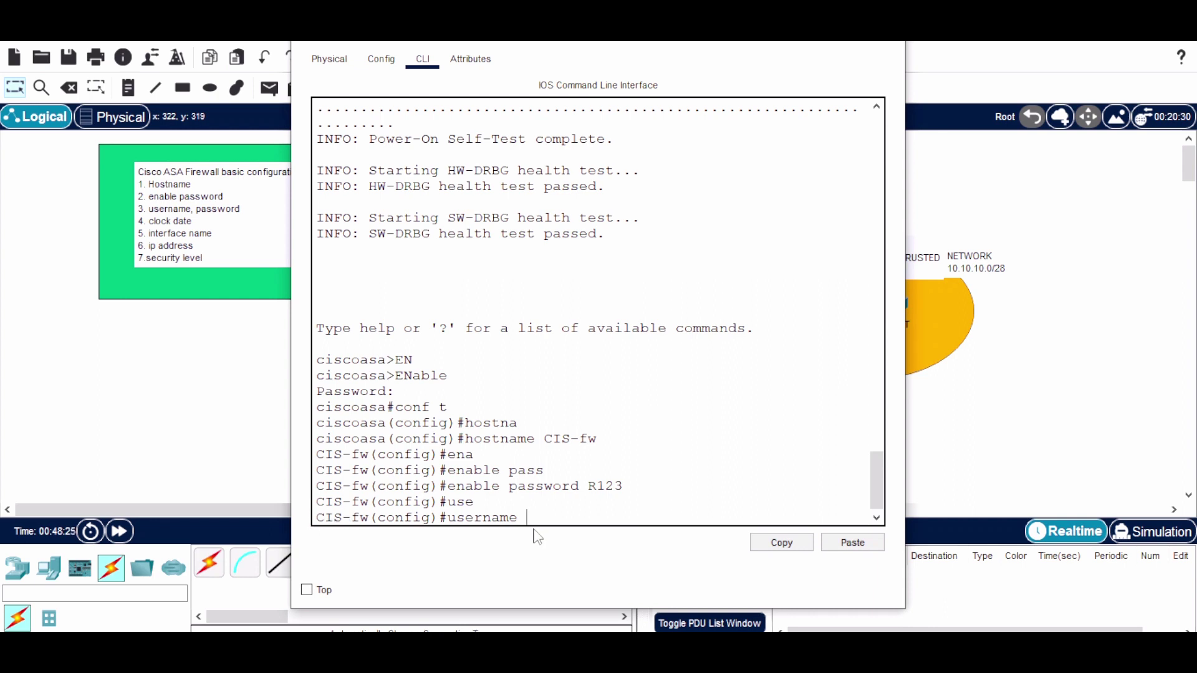
type("CIS-fw pa")
key("Tab")
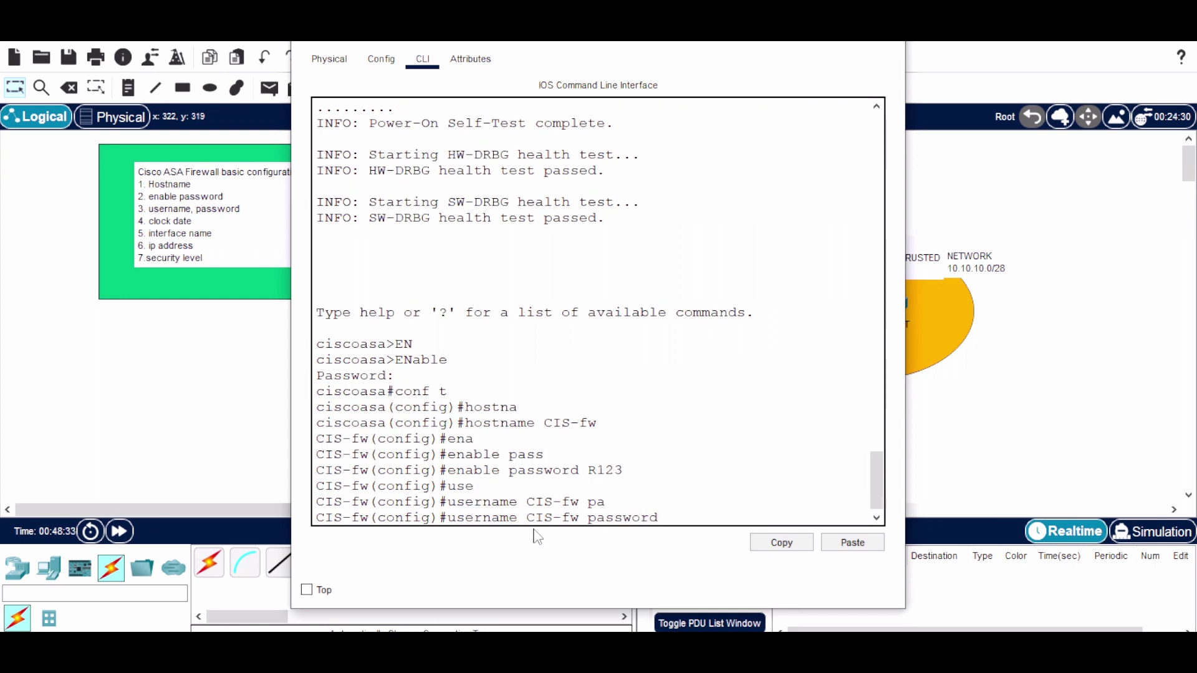
type("R123")
key("Return")
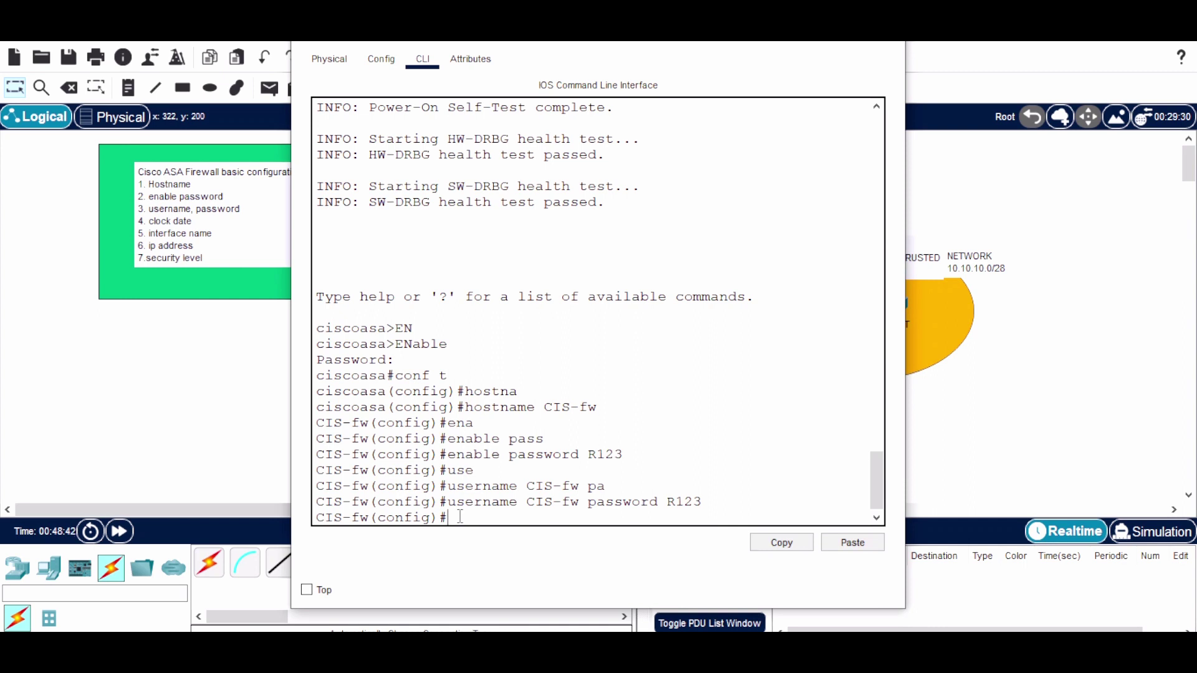
Use clock ? and clock set ? help to find the hh:mm:ss time format
type("cloc")
key("Tab")
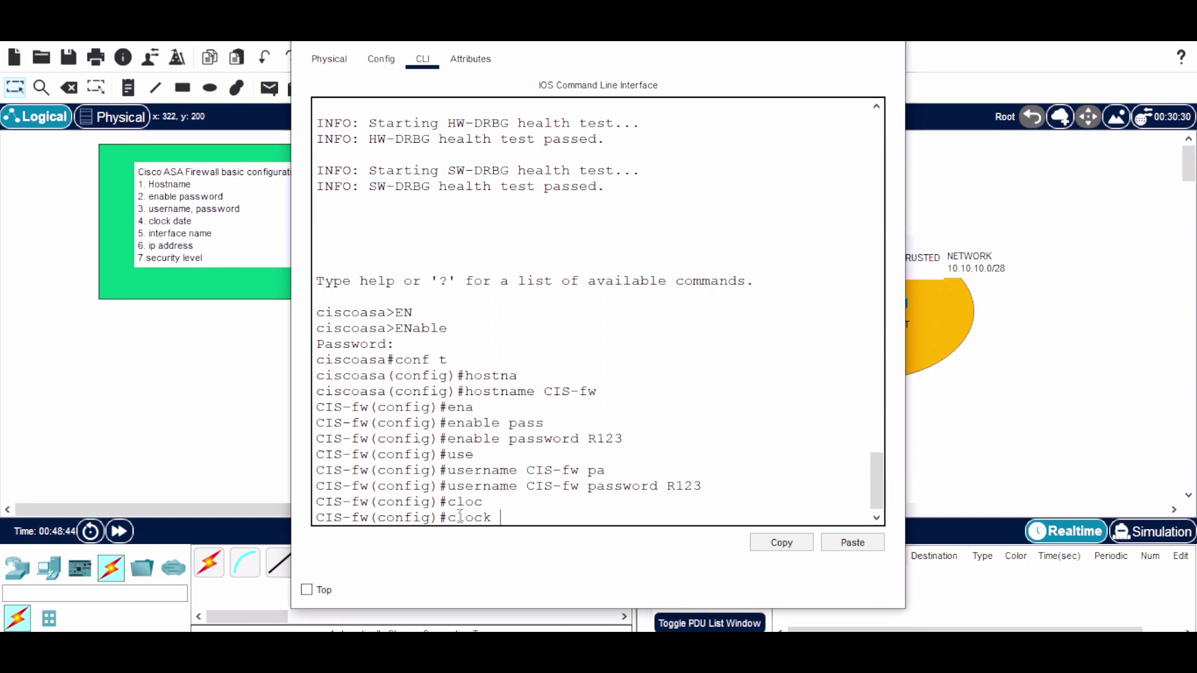
type("?")
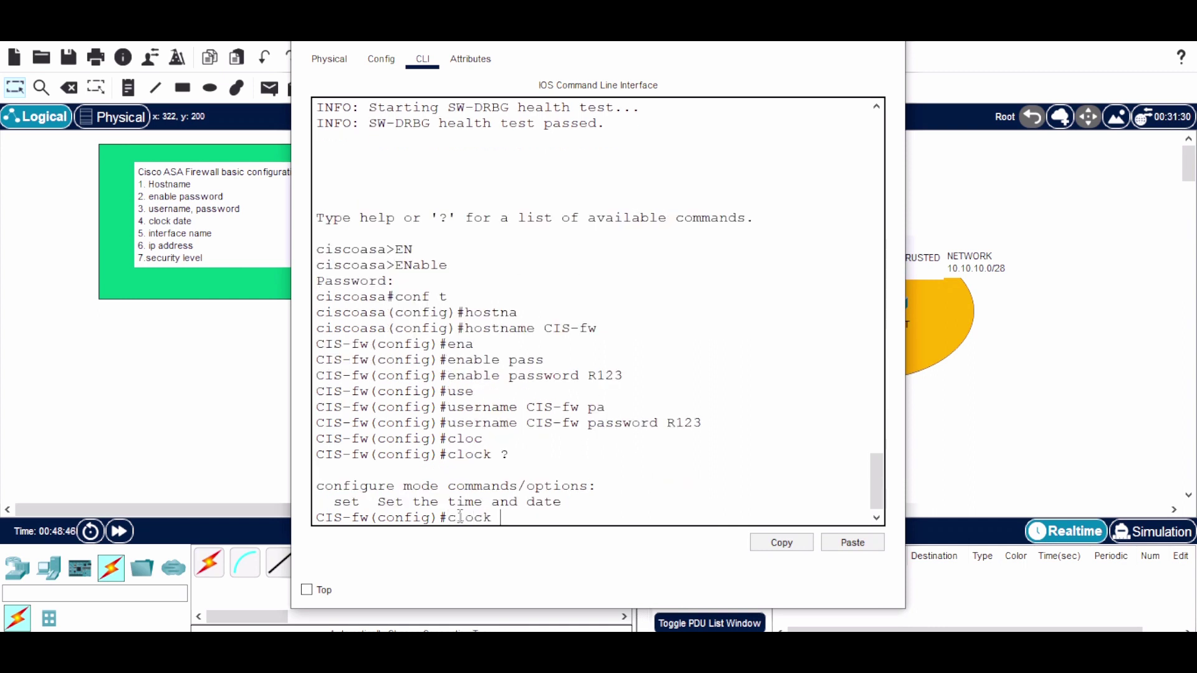
left_click_drag(332, 503, 373, 502)
type("se")
key("Tab")
type("?")
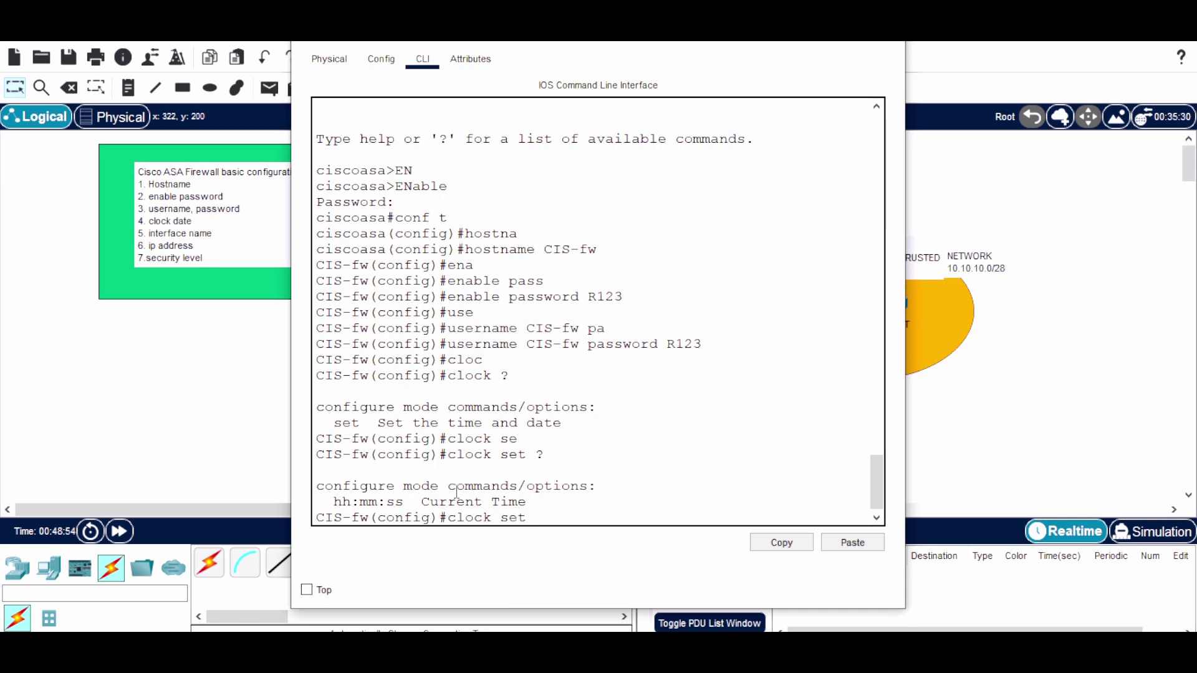
left_click_drag(334, 503, 401, 506)
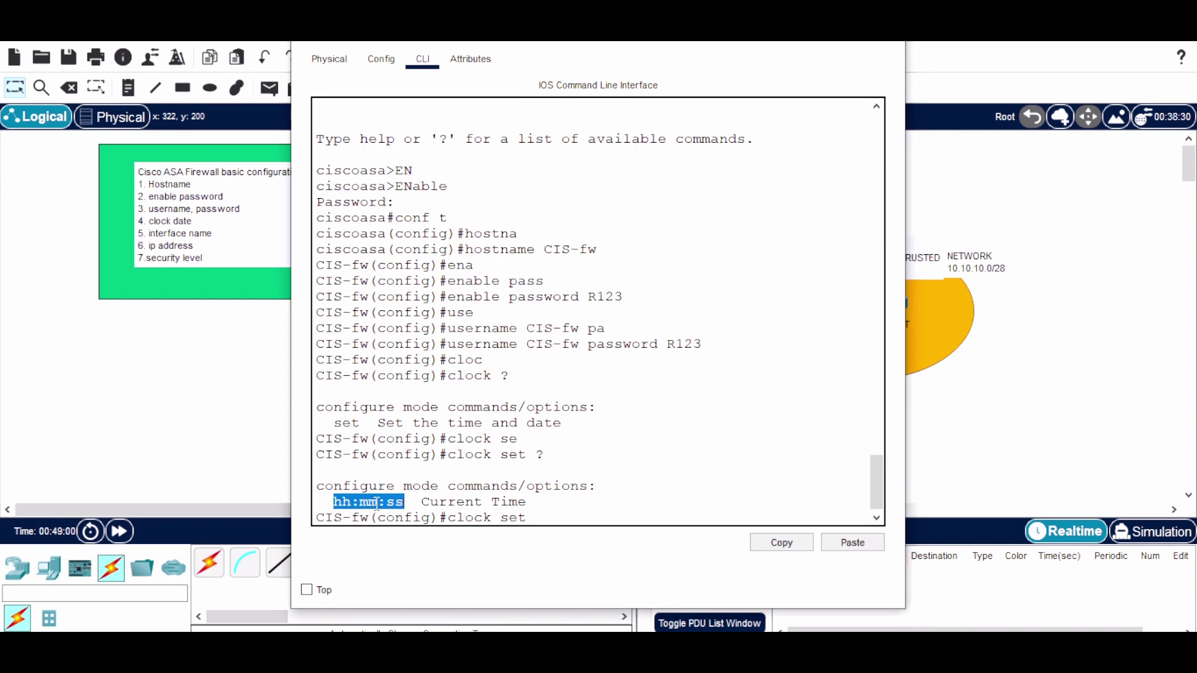
left_click(544, 521)
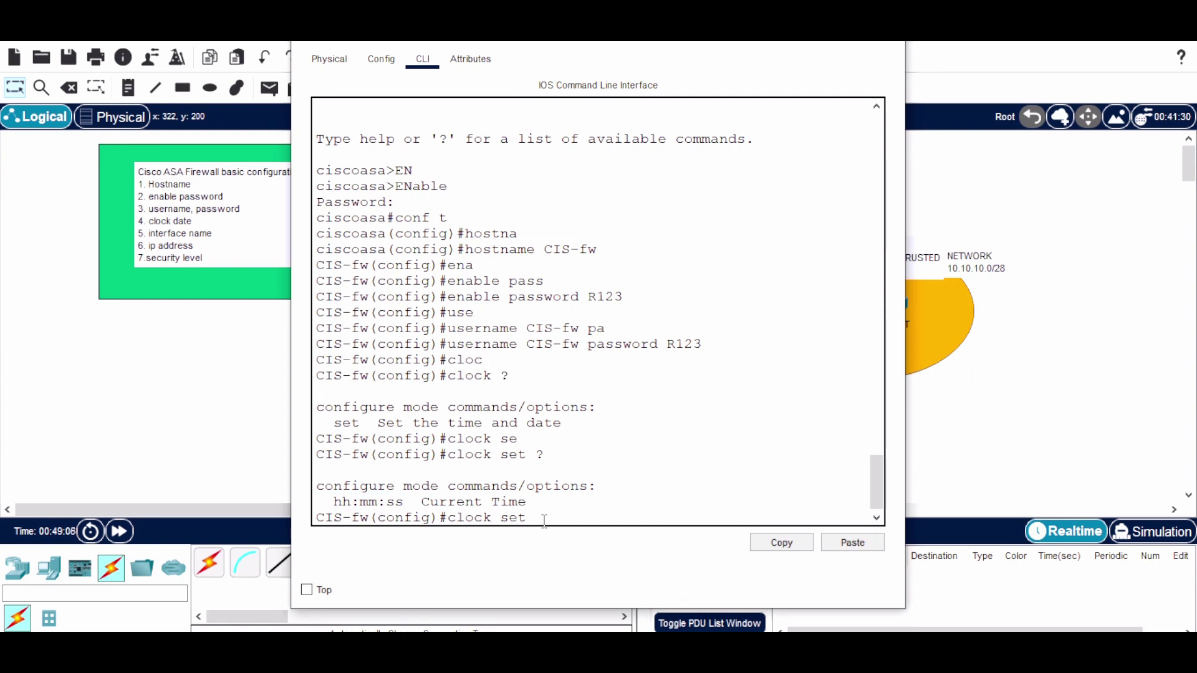
Set the clock to 21:01:45 24 Jan 2024
type("21:01:45 ?")
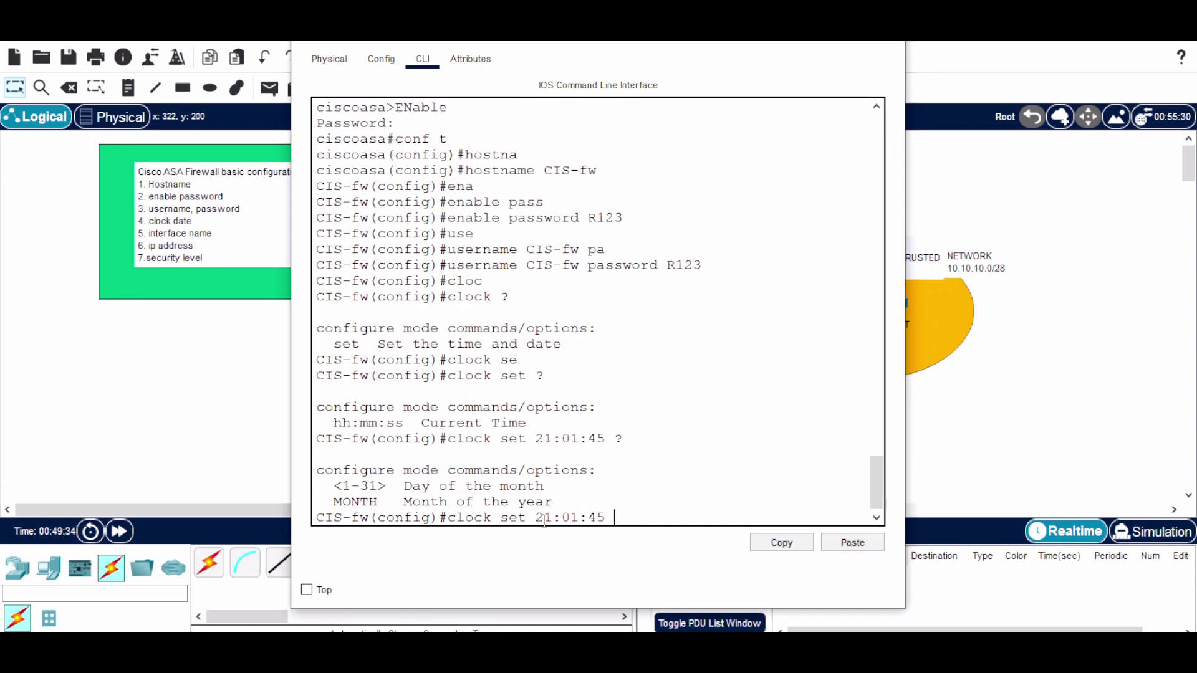
type("24 ?")
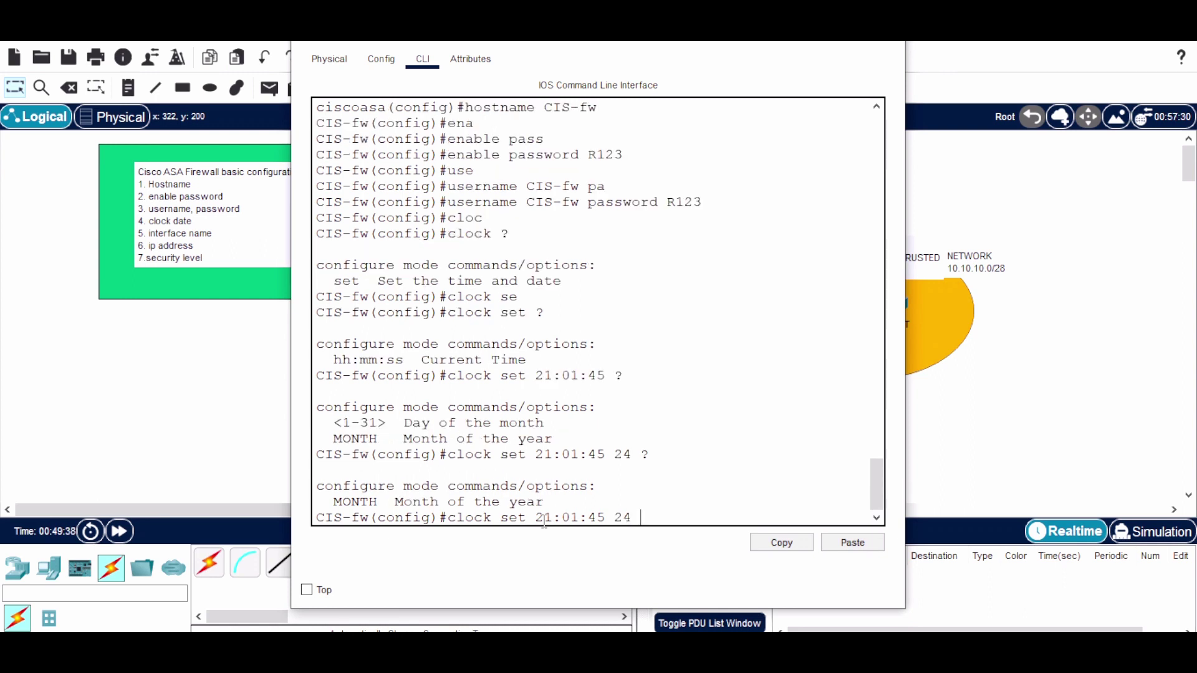
type("Jan ?")
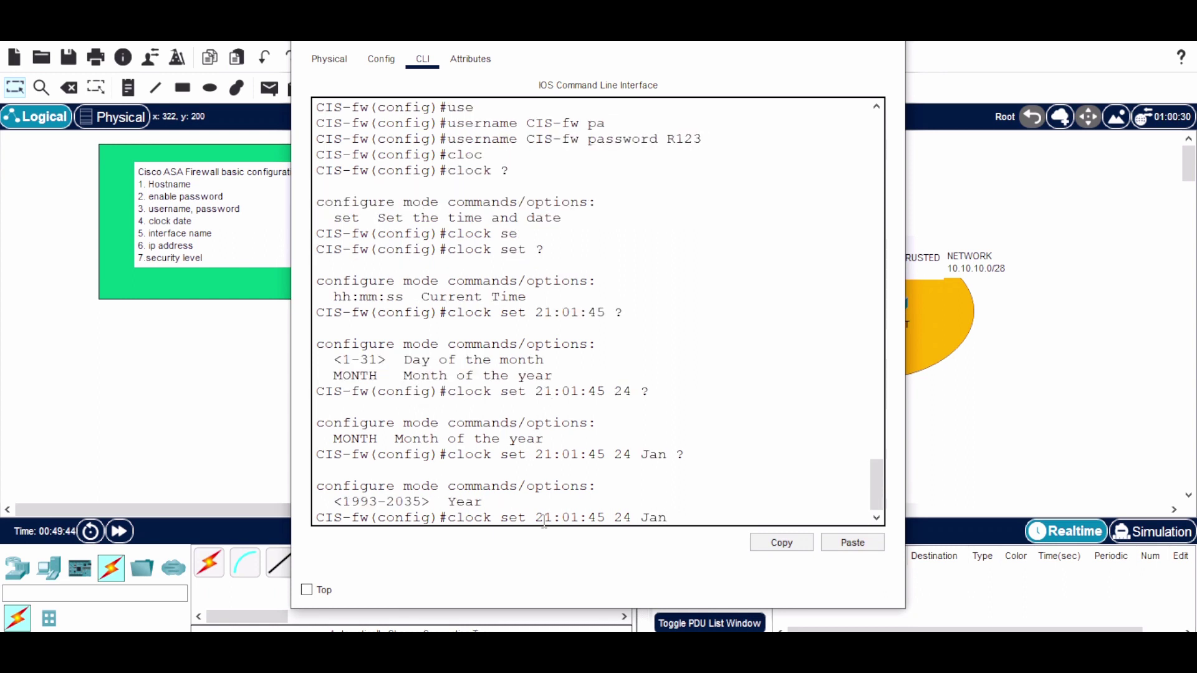
type("2024")
key("Return")
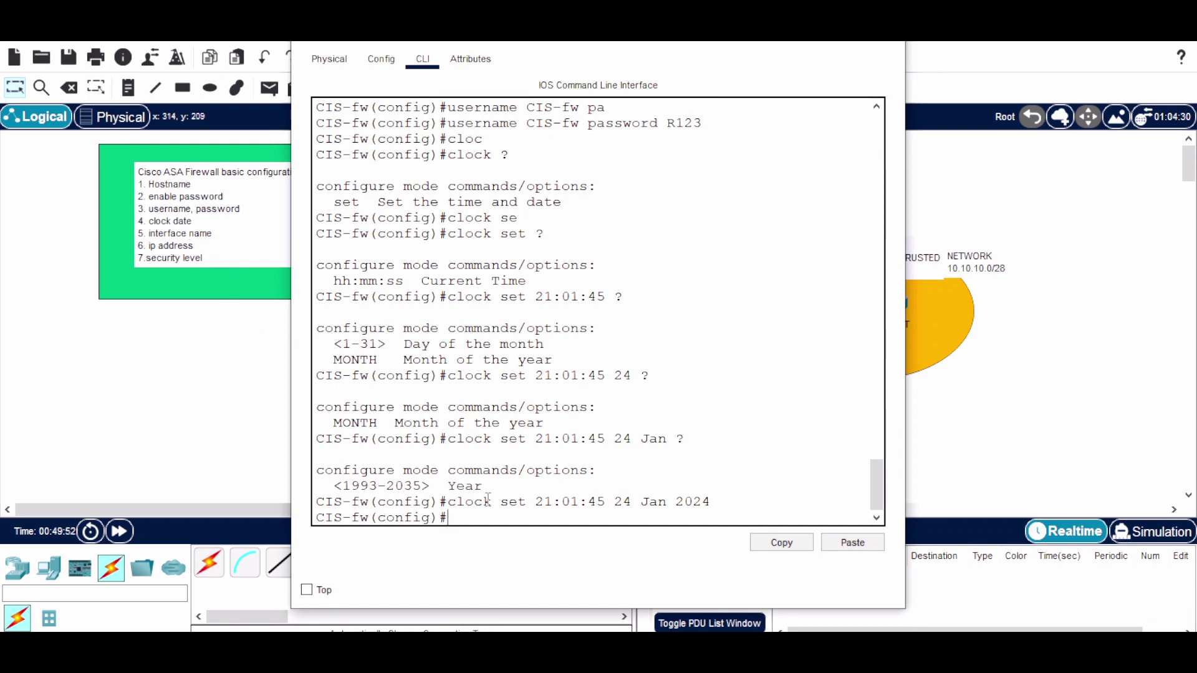
left_click_drag(448, 502, 770, 502)
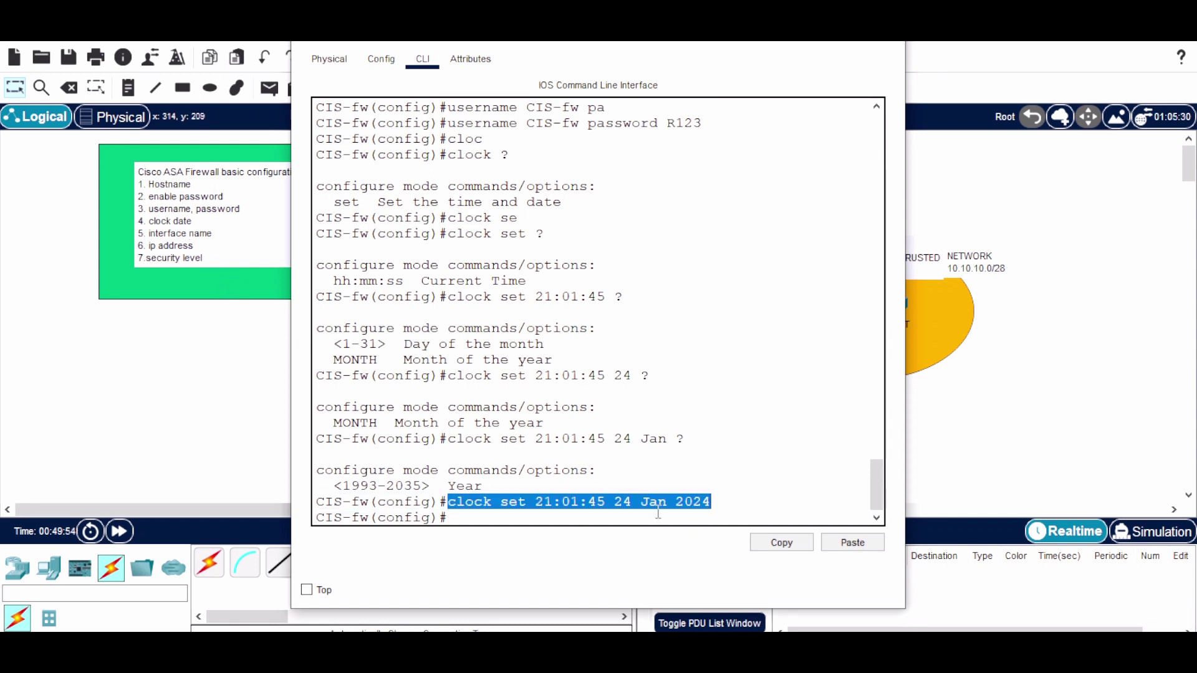
left_click(462, 520)
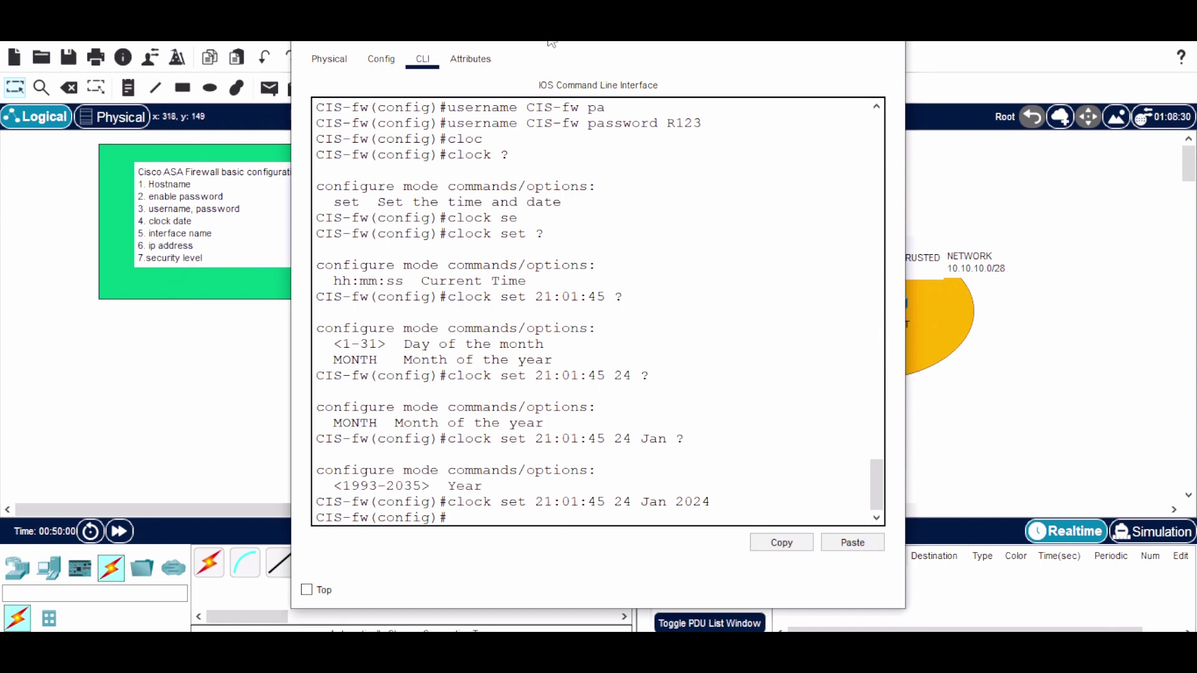
Drag the ASA0 console window to the right to reveal the zone topology
left_click_drag(561, 46, 768, 392)
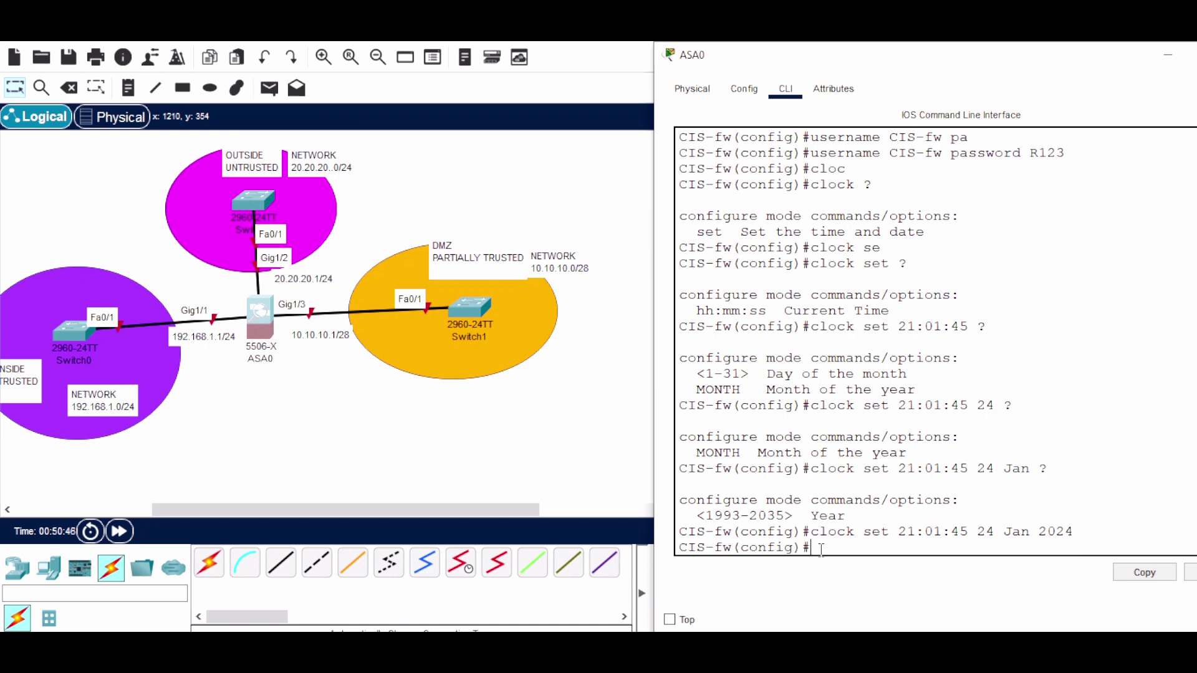
Enable interface Gig1/1 and name it INSIDE
type("int gig1/1")
key("Return")
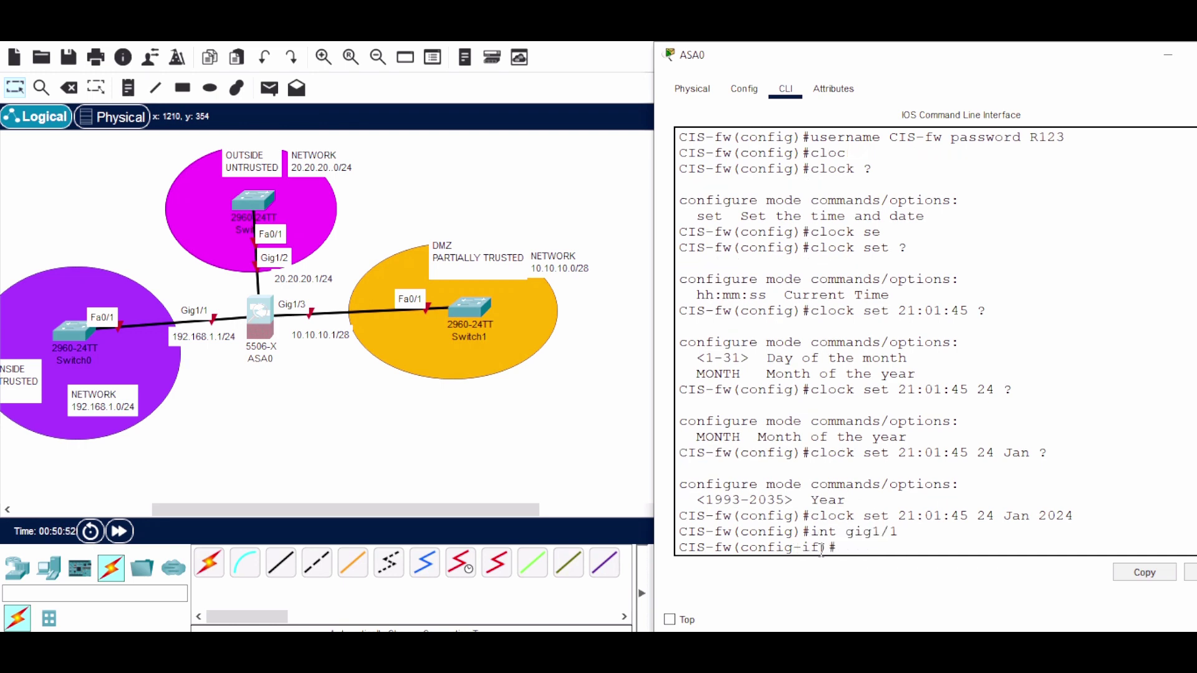
type("no sh")
key("Return")
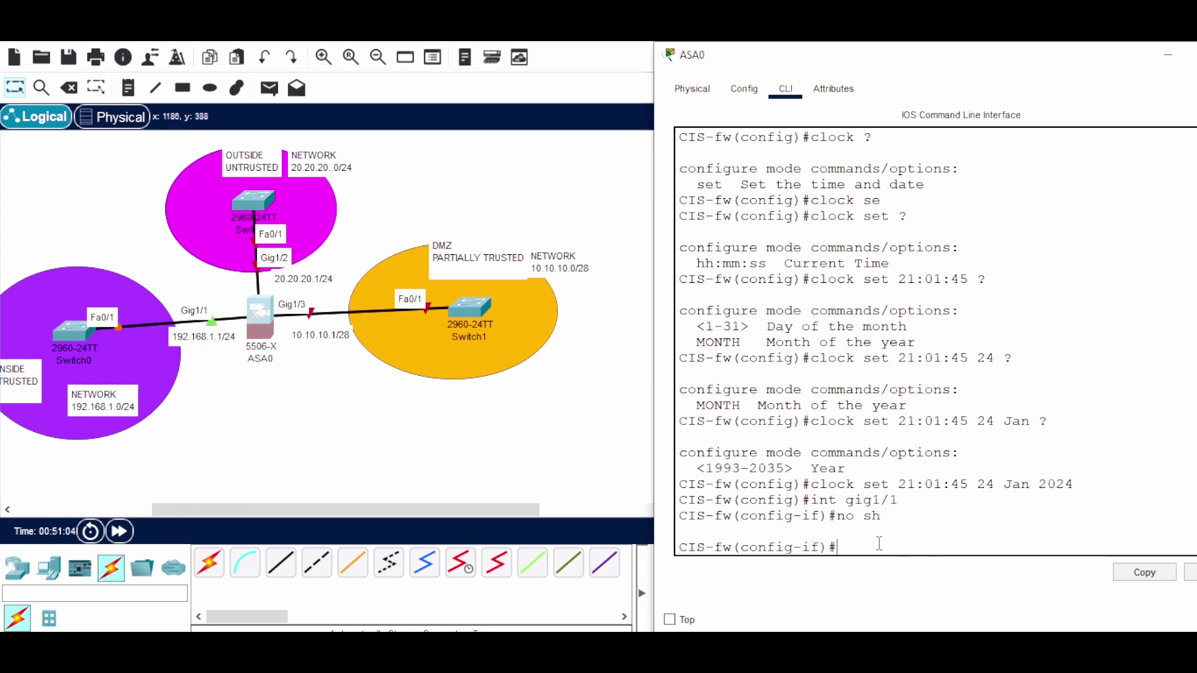
type("name")
key("Tab")
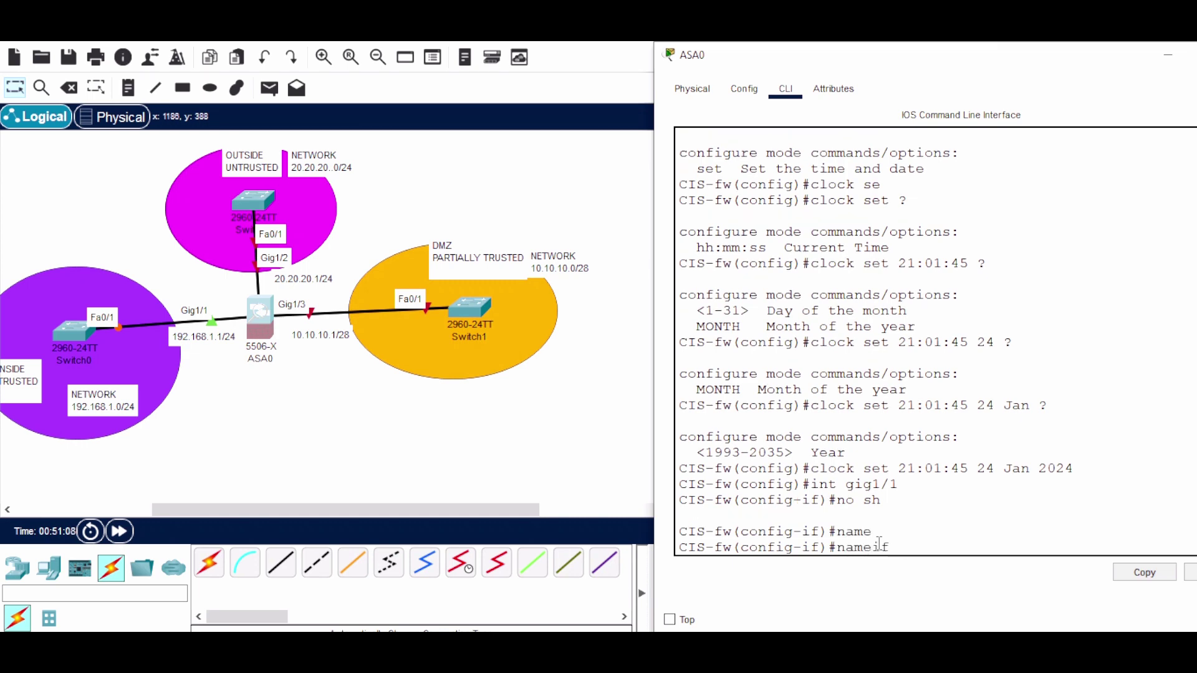
type("INSIDE")
key("Return")
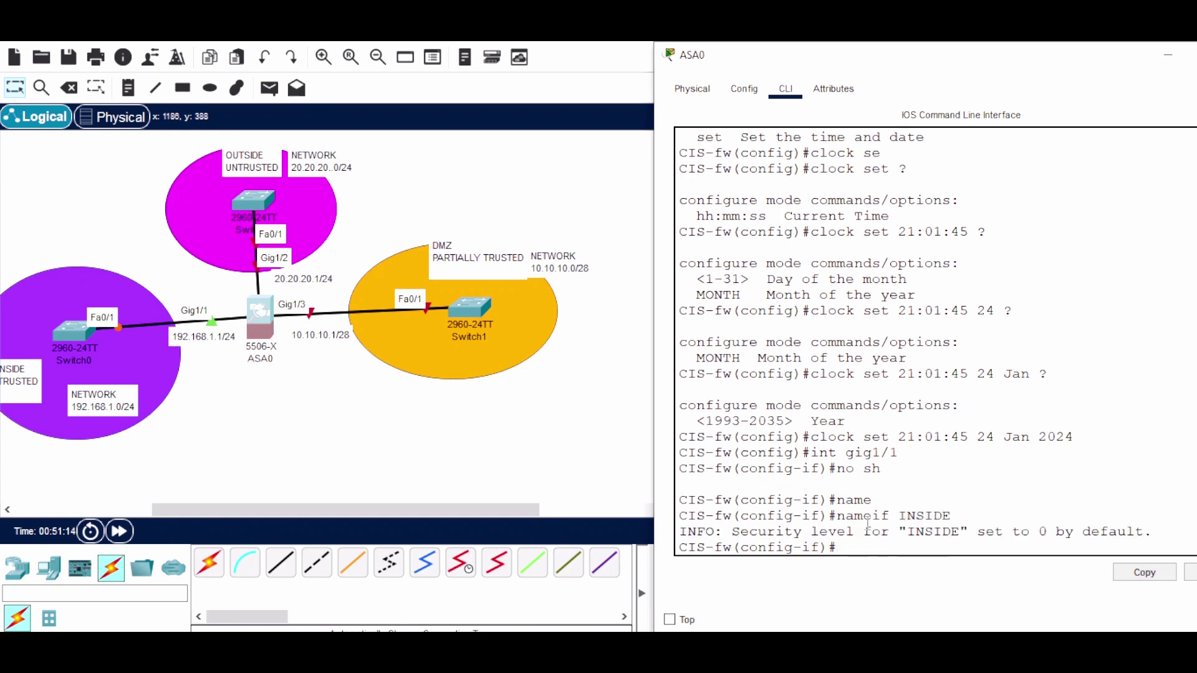
left_click_drag(740, 534, 1153, 533)
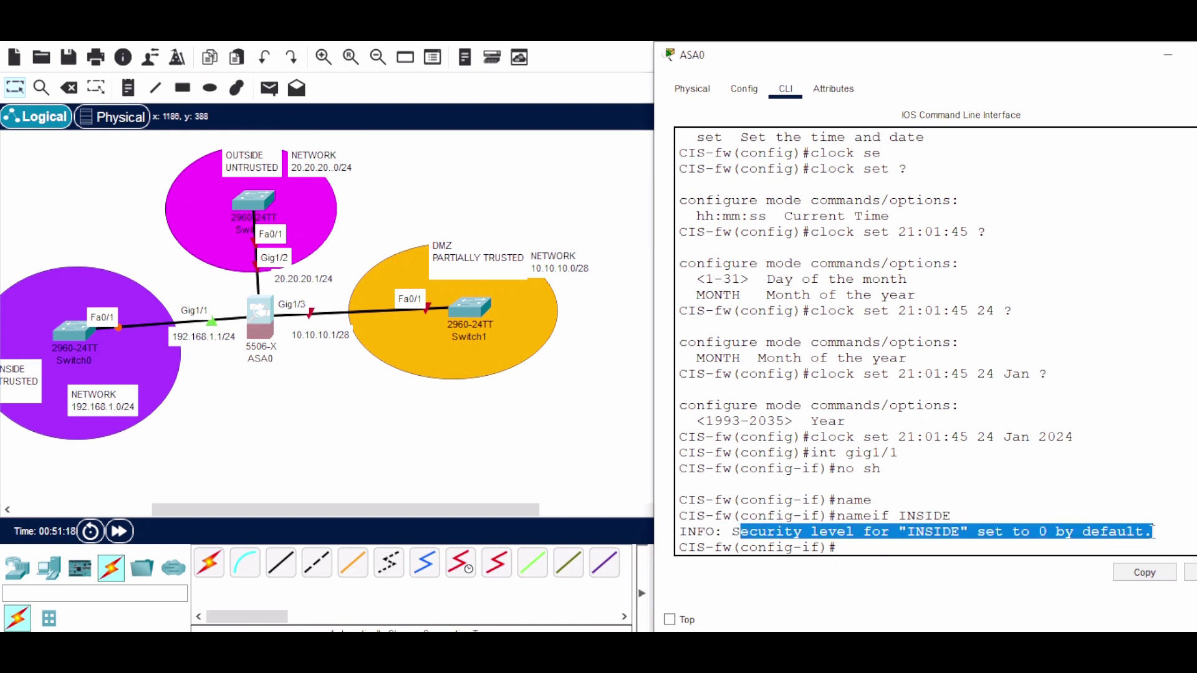
left_click(892, 551)
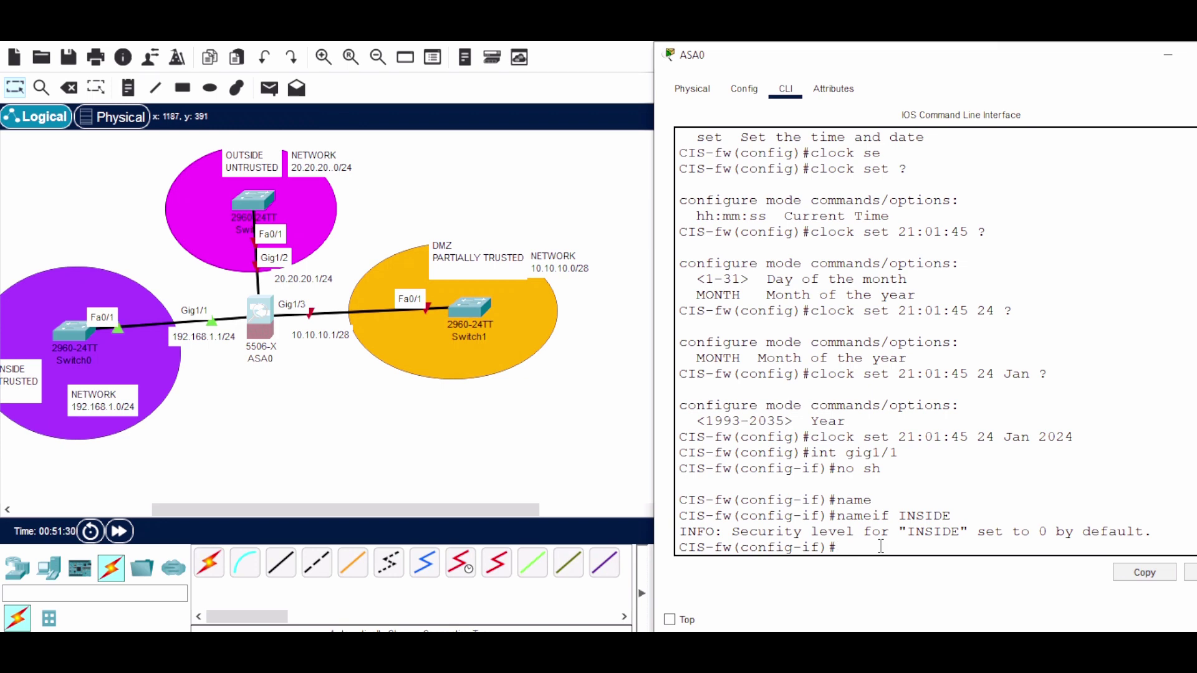
Give INSIDE security level 100 and address 192.168.1.1 255.255.255.0, then exit
type("se")
key("Tab")
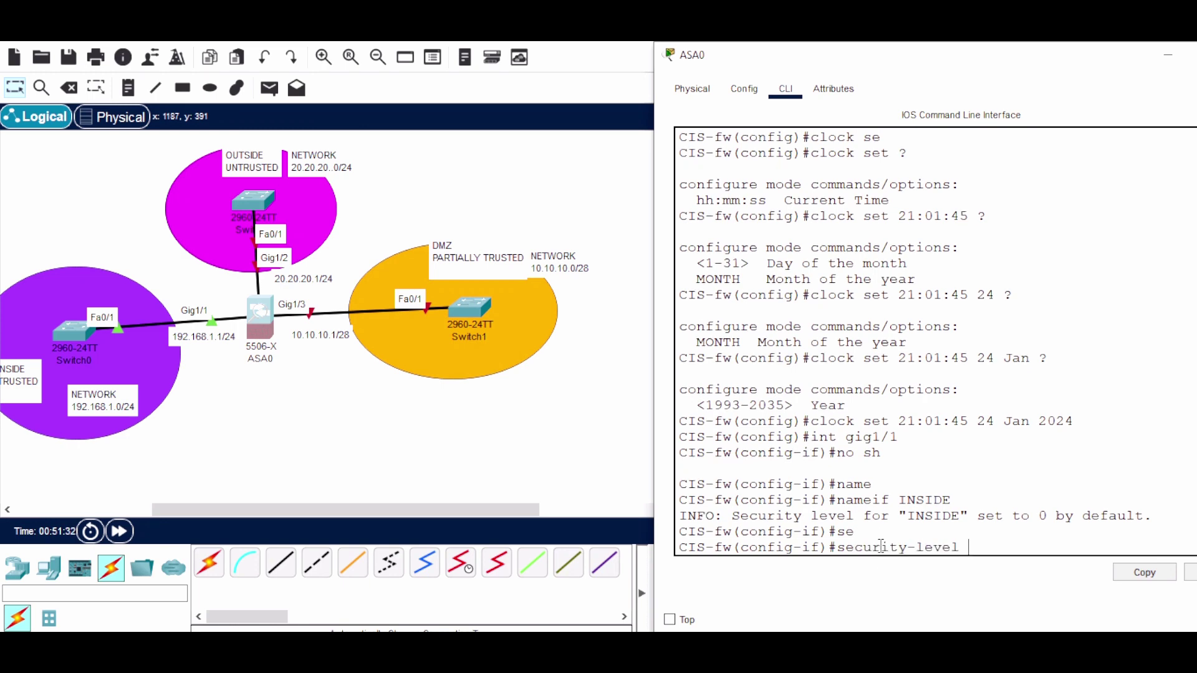
type("100")
key("Return")
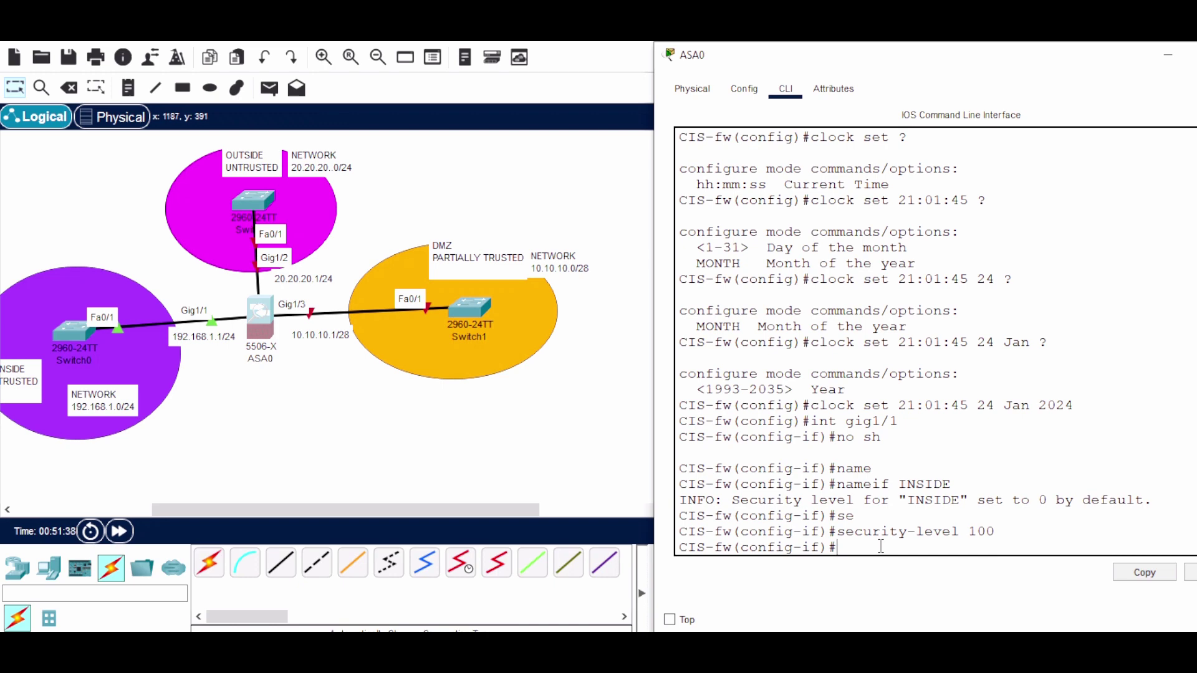
type("ip add 1")
type("92.168.1.1 255.255.255.0")
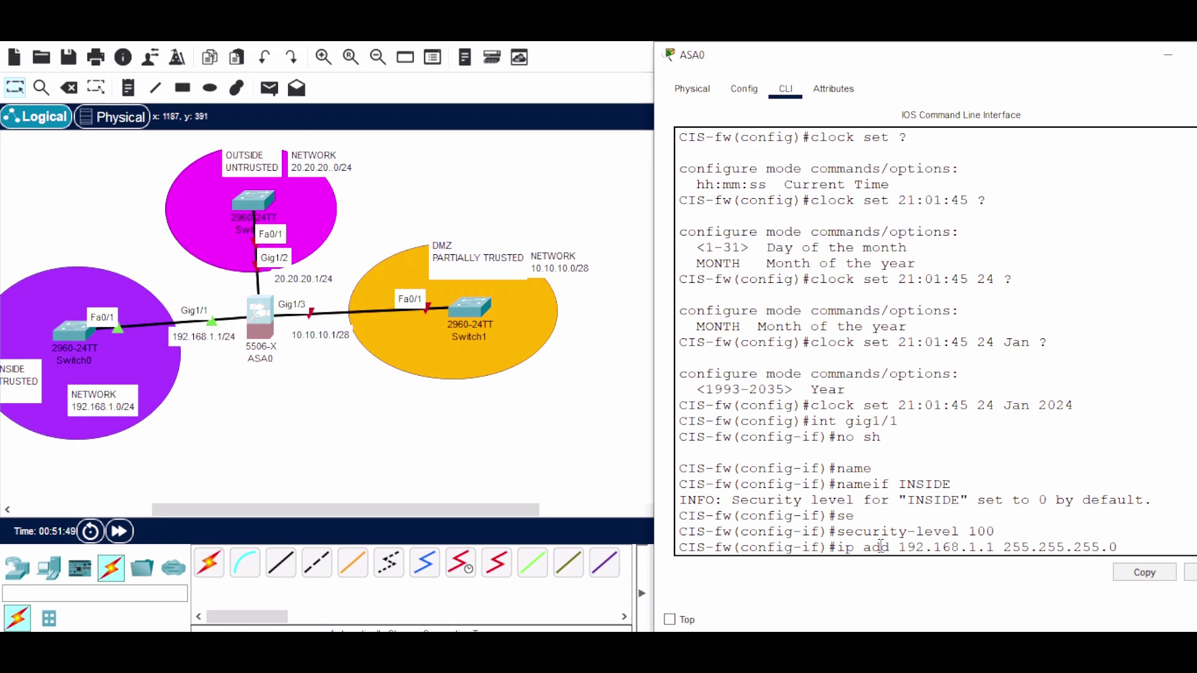
key("Return")
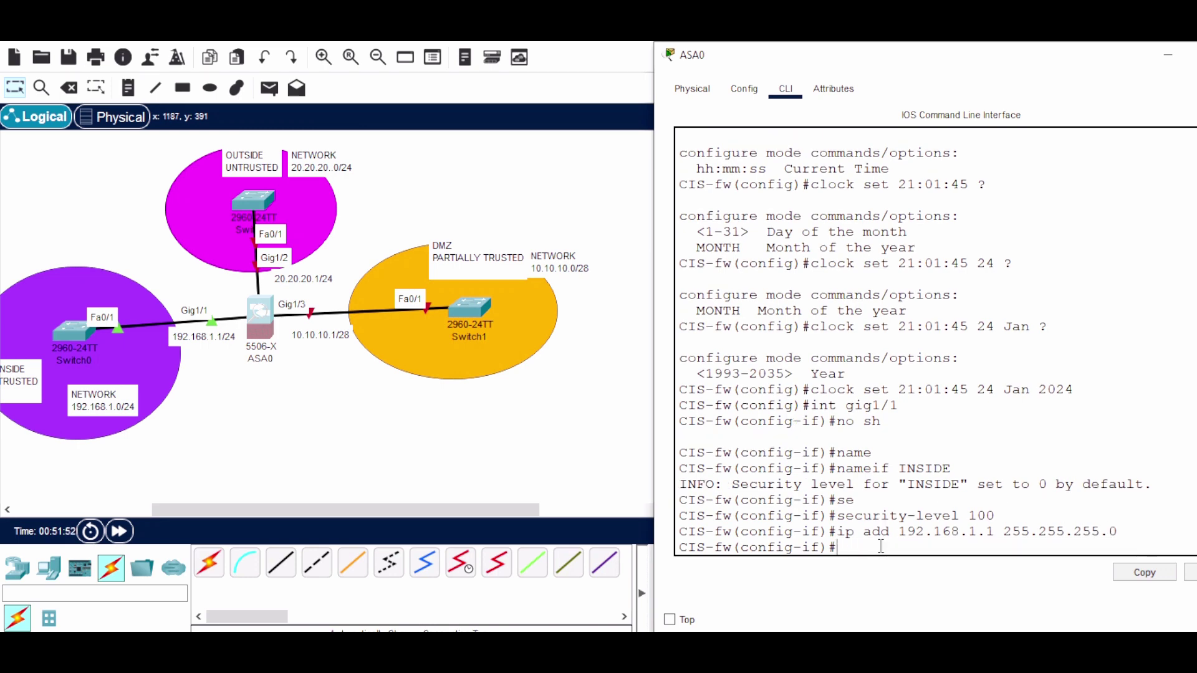
key("Return")
key("Return")
type("e")
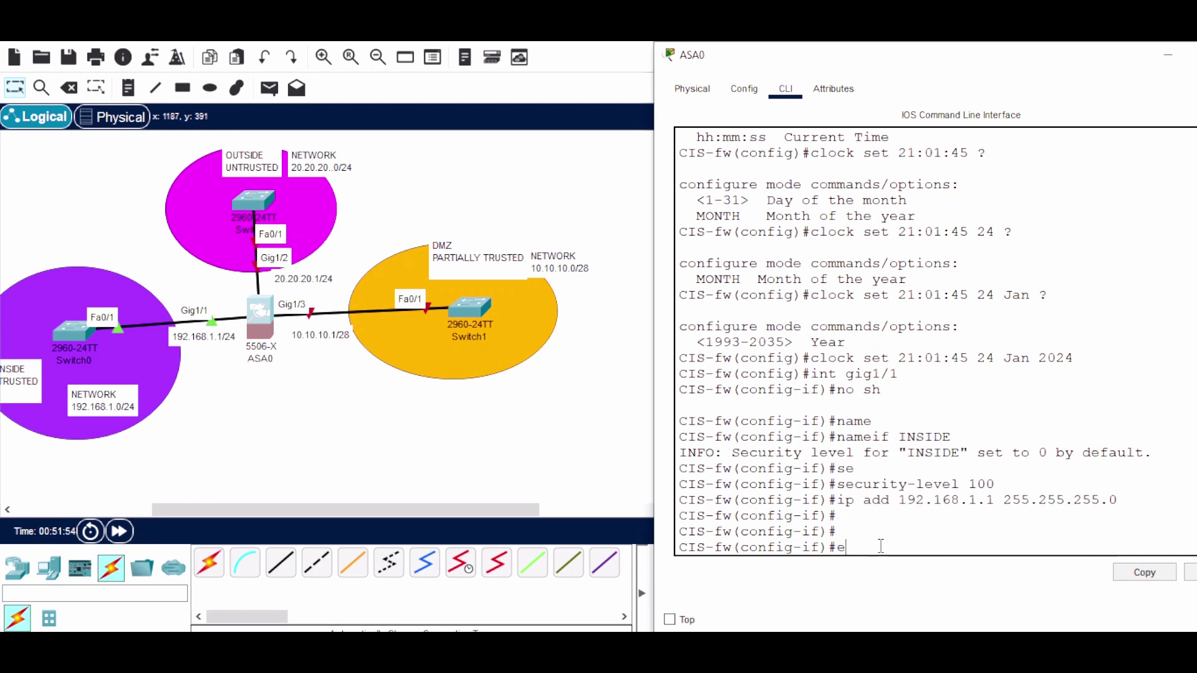
type("x")
key("Return")
key("Return")
key("Return")
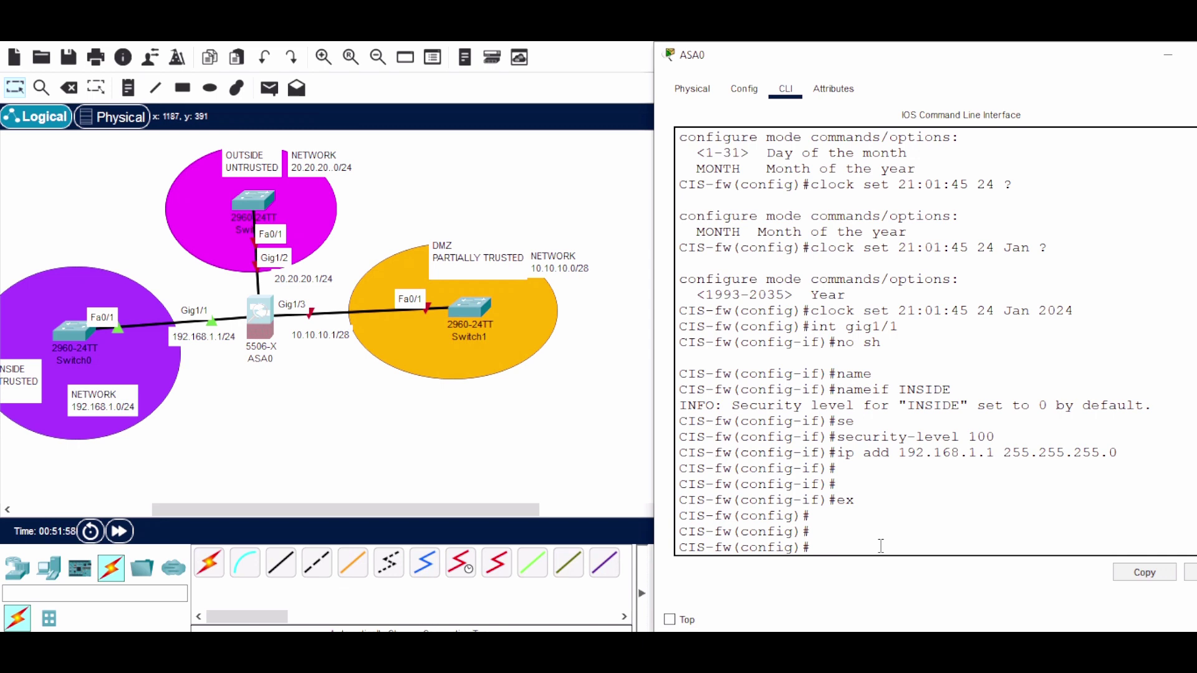
Enable interface Gig1/2 and name it OUTSIDE
type("int gig1/2")
key("Return")
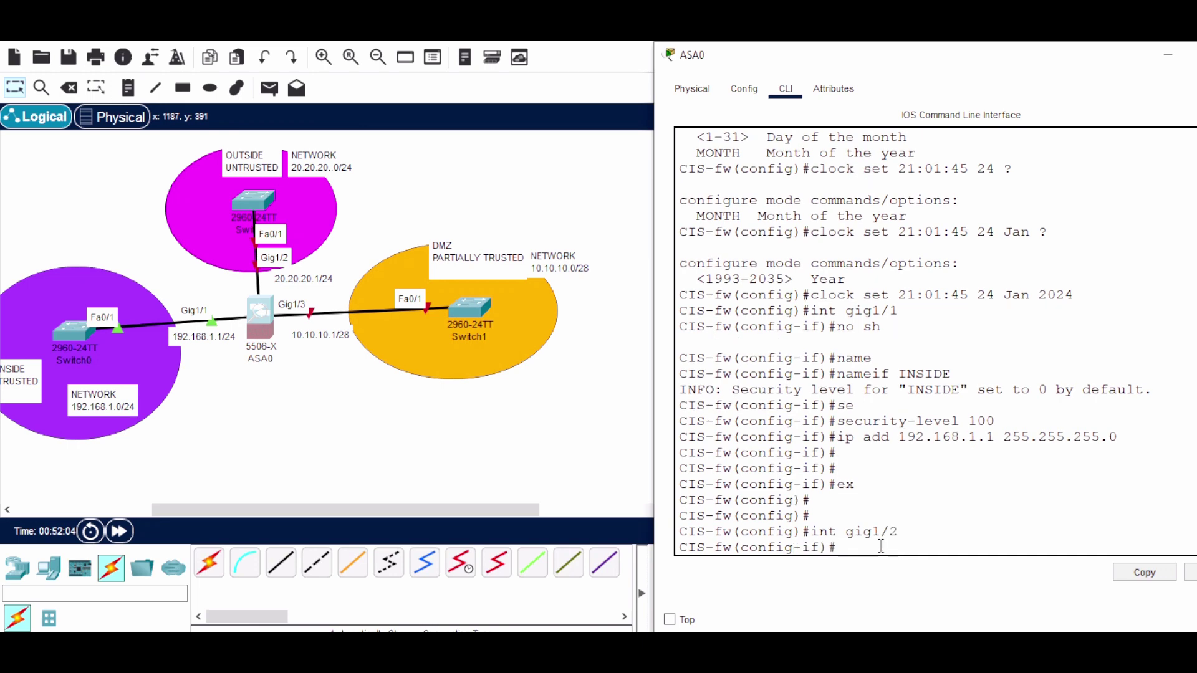
type("no sh")
key("Return")
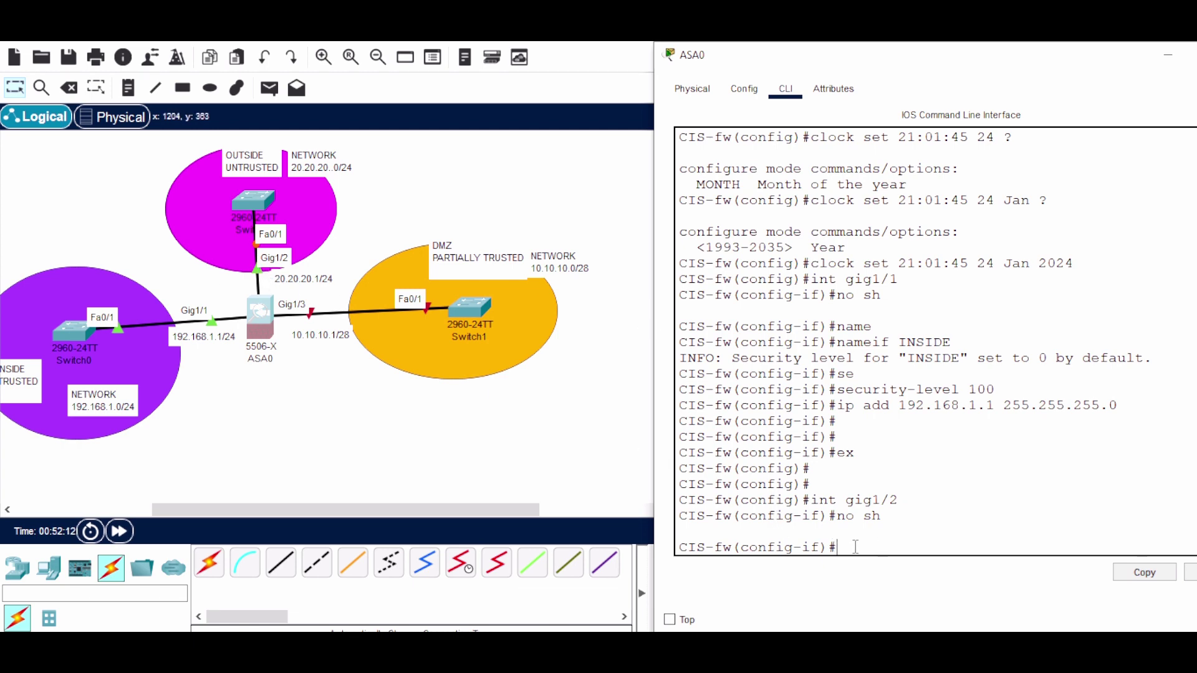
type("name")
key("Tab")
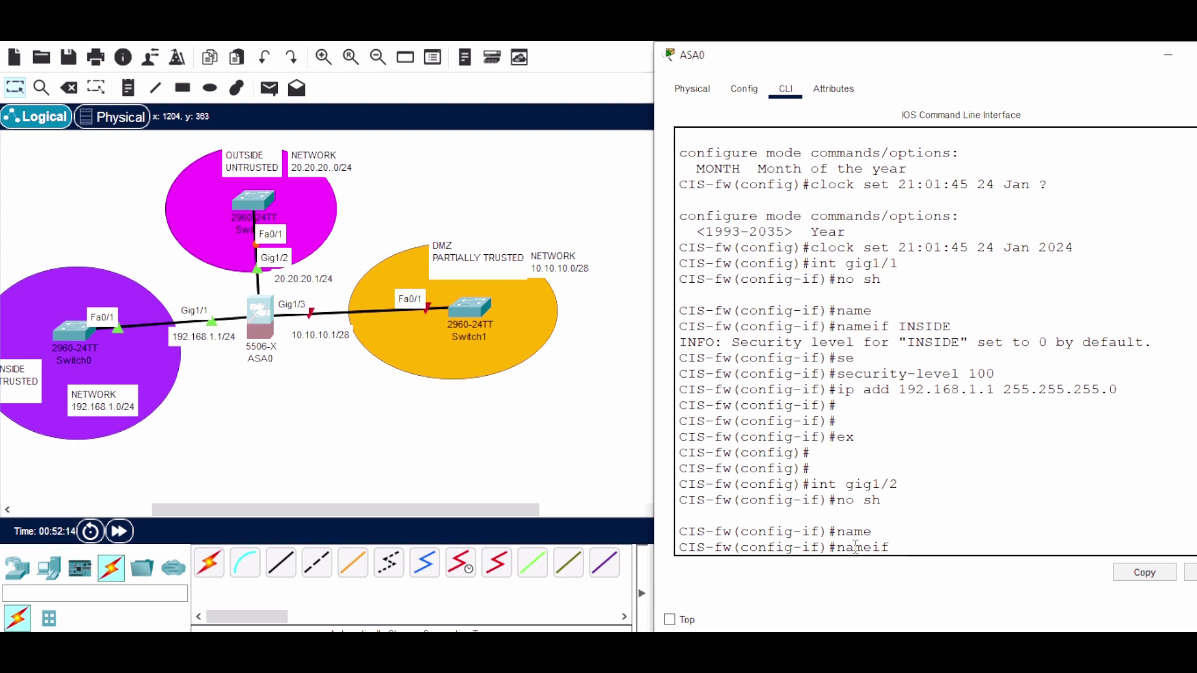
type("OUTSIDE")
key("Return")
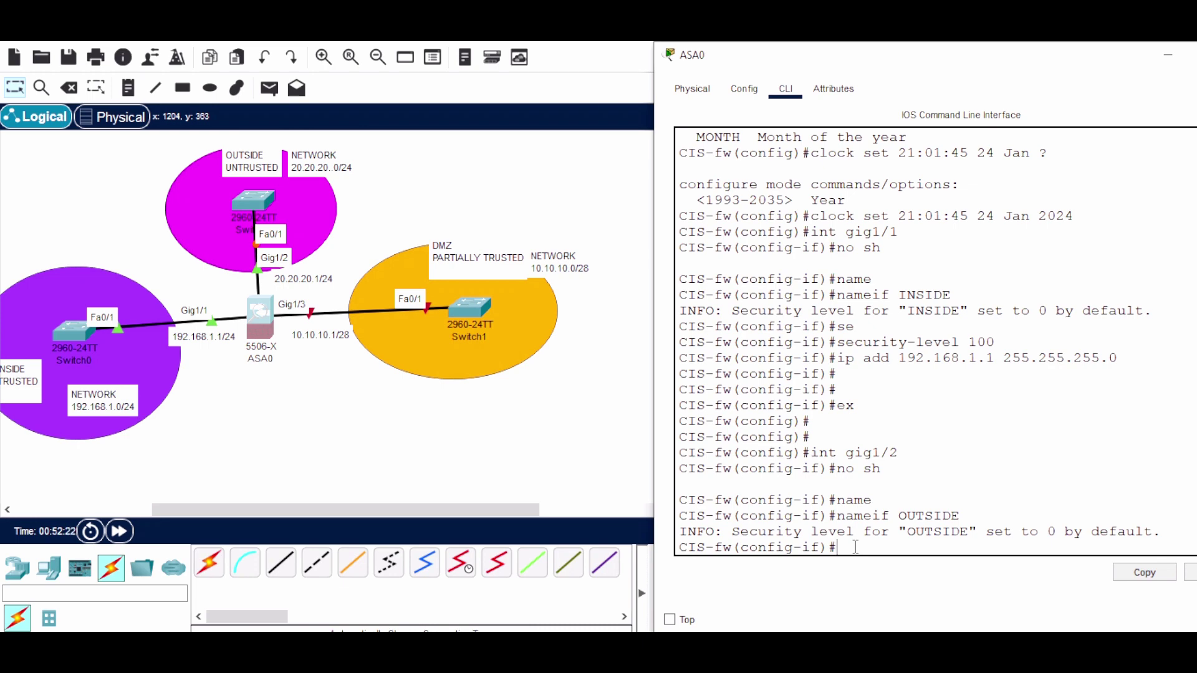
Give OUTSIDE security level 0 and address 20.20.20.1 255.255.255.0, then exit
type("se")
key("Tab")
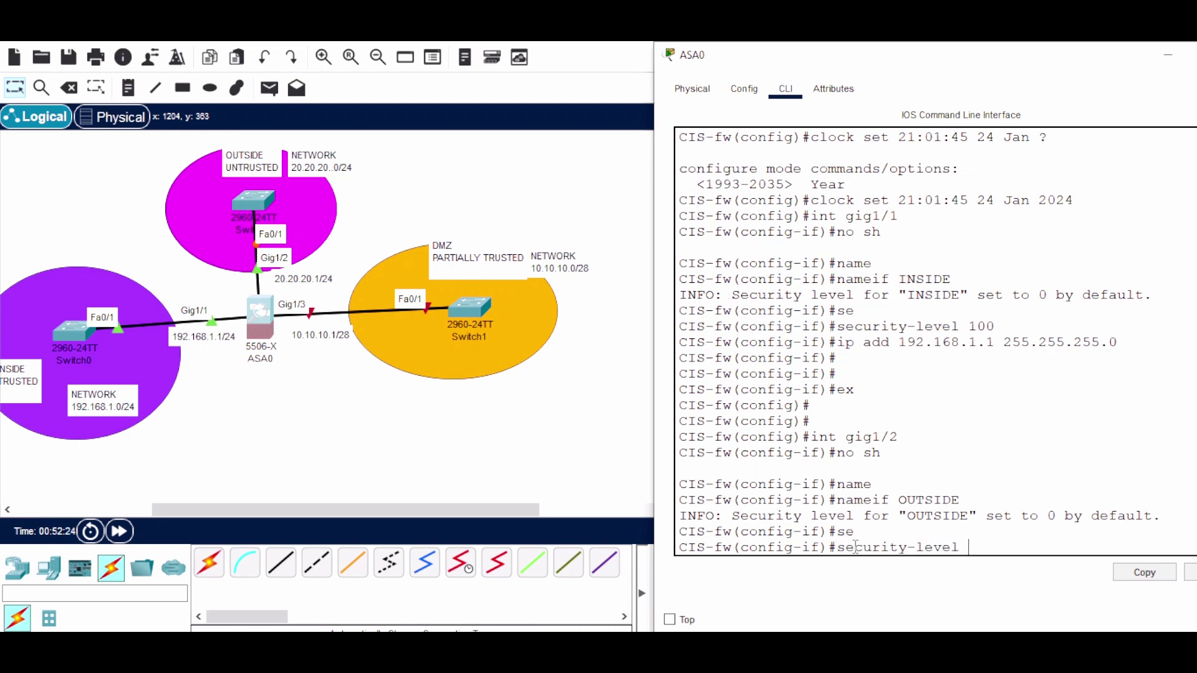
type("0")
key("Return")
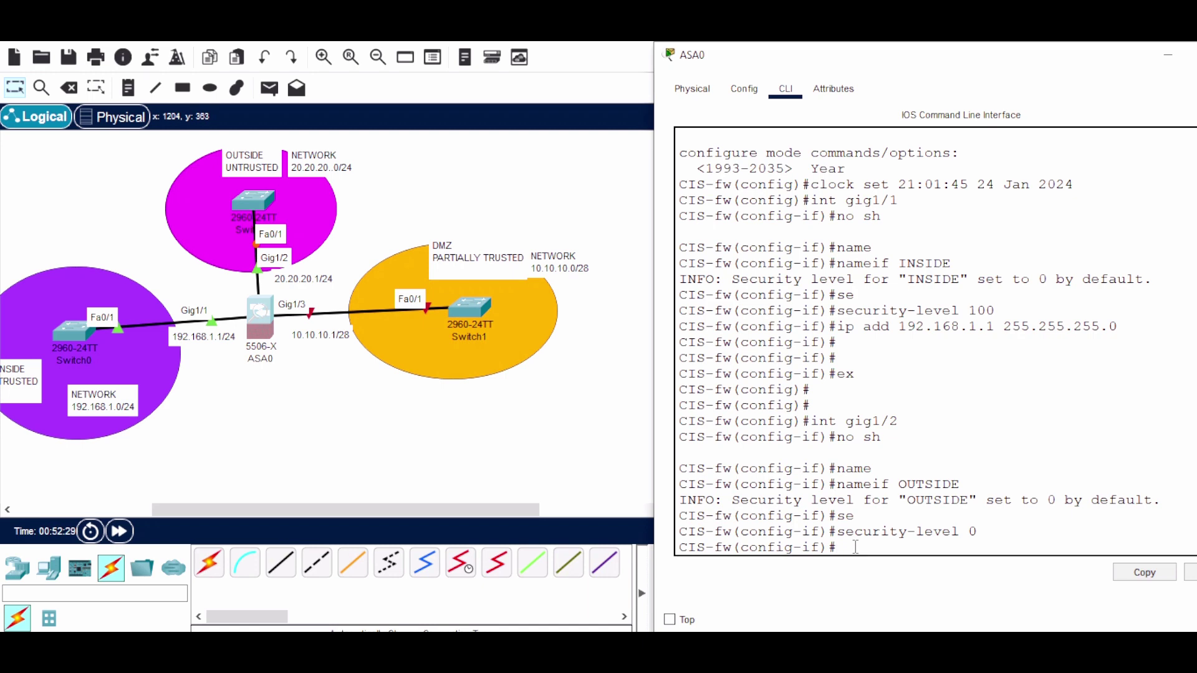
type("ip add 20.20.20.1 255.255.2")
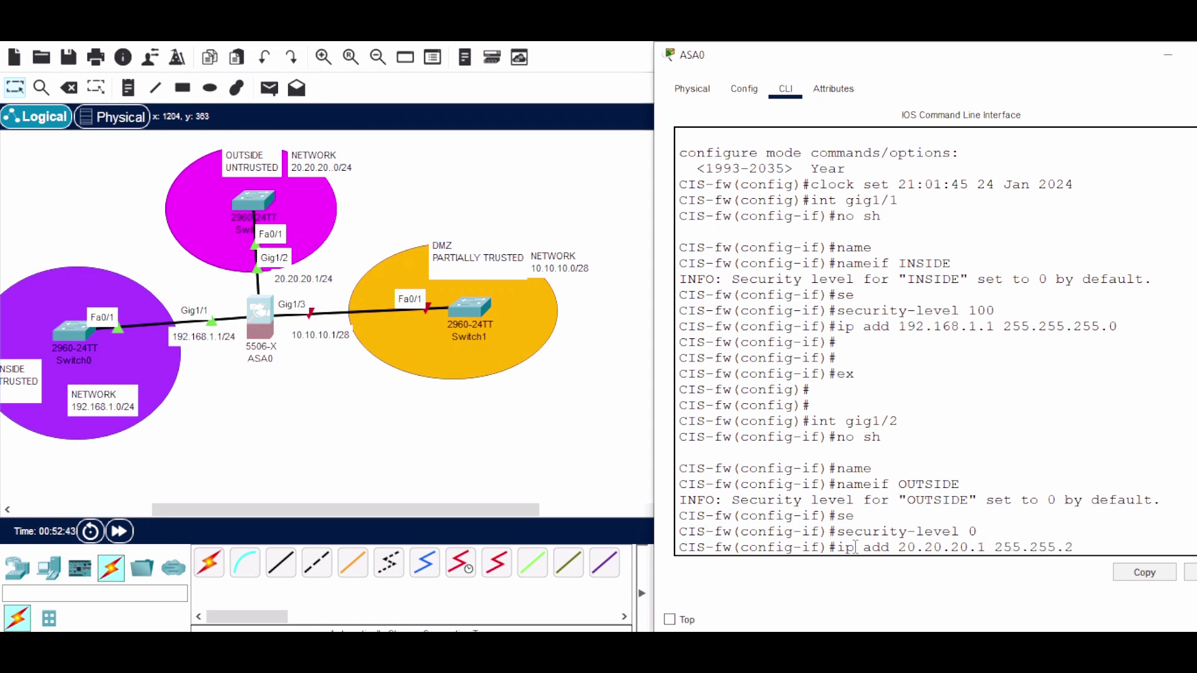
type("55.0")
key("Return")
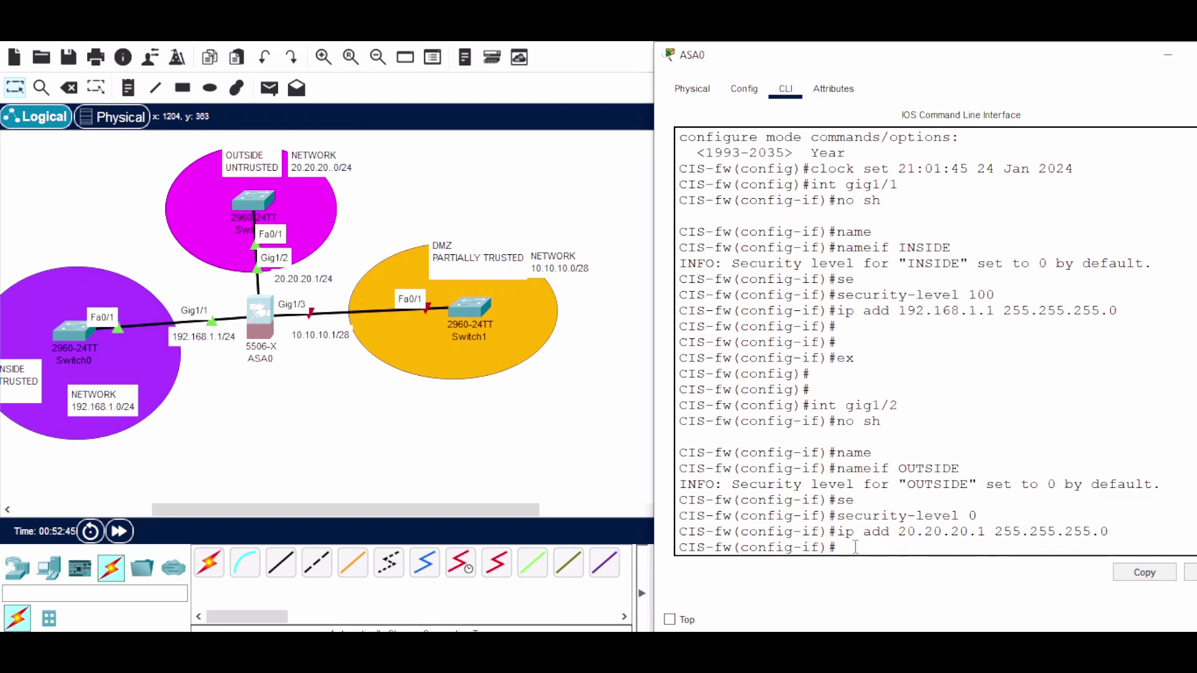
key("Return")
type("ex")
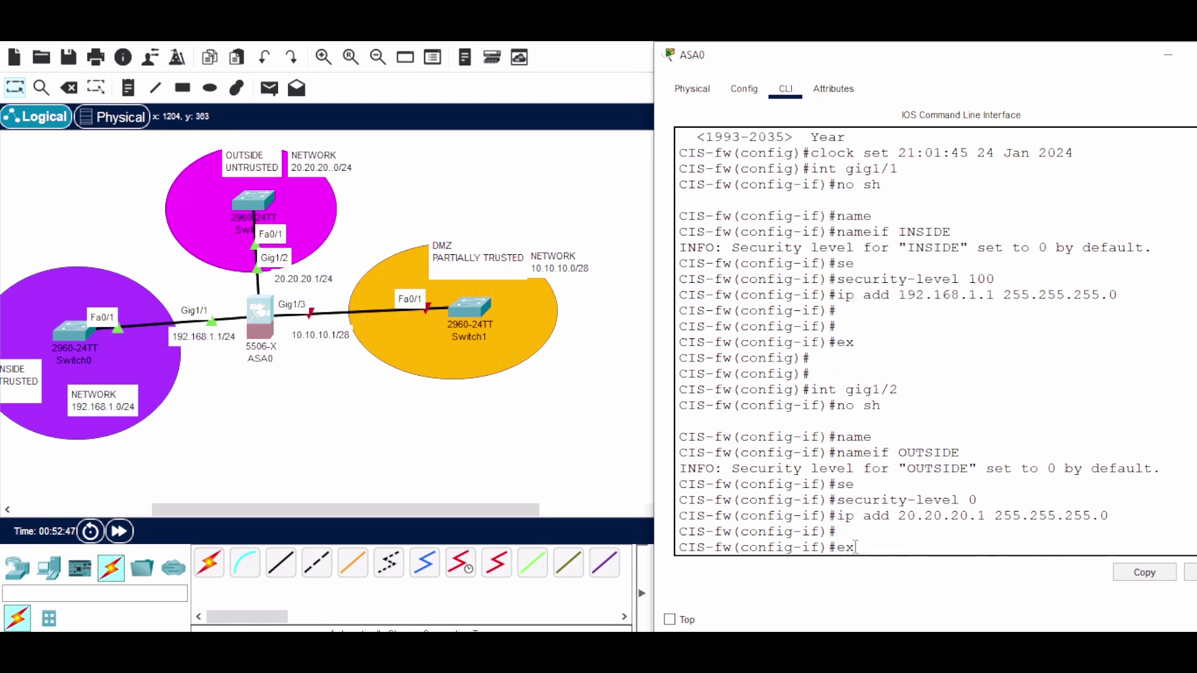
key("Return")
key("Return")
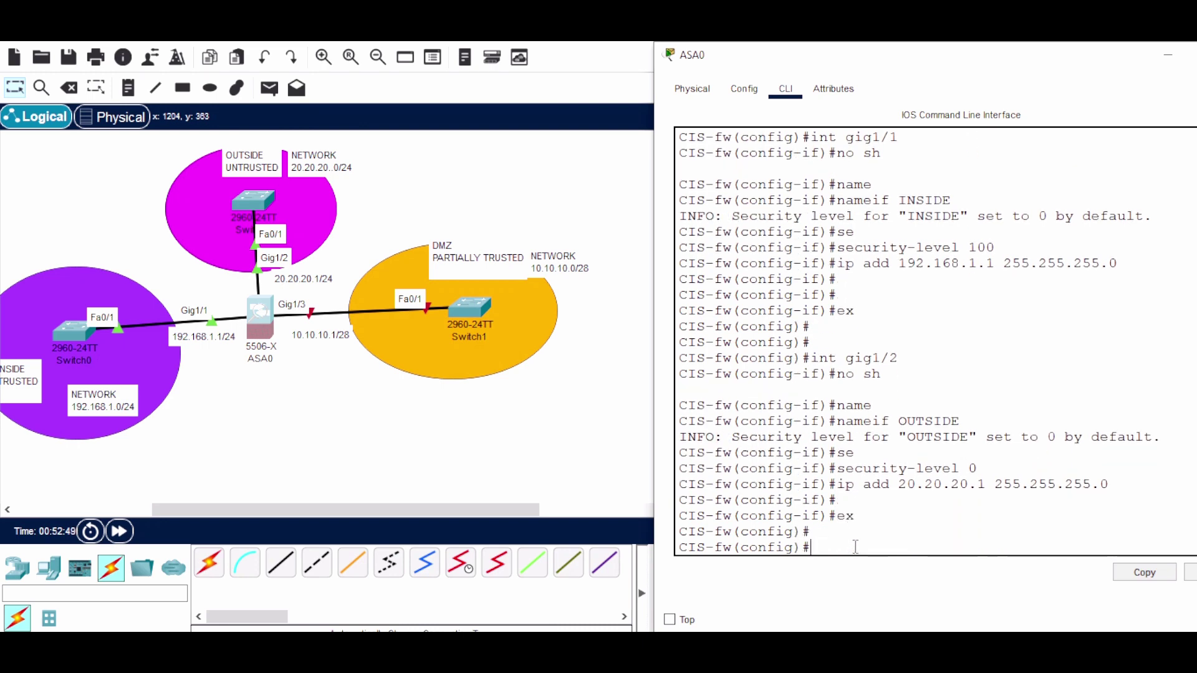
Enter the int gig1/3 command for the DMZ interface
type("int gig1/3")
Name Gig1/3 DMZ and set its security level to 70
key("Return")
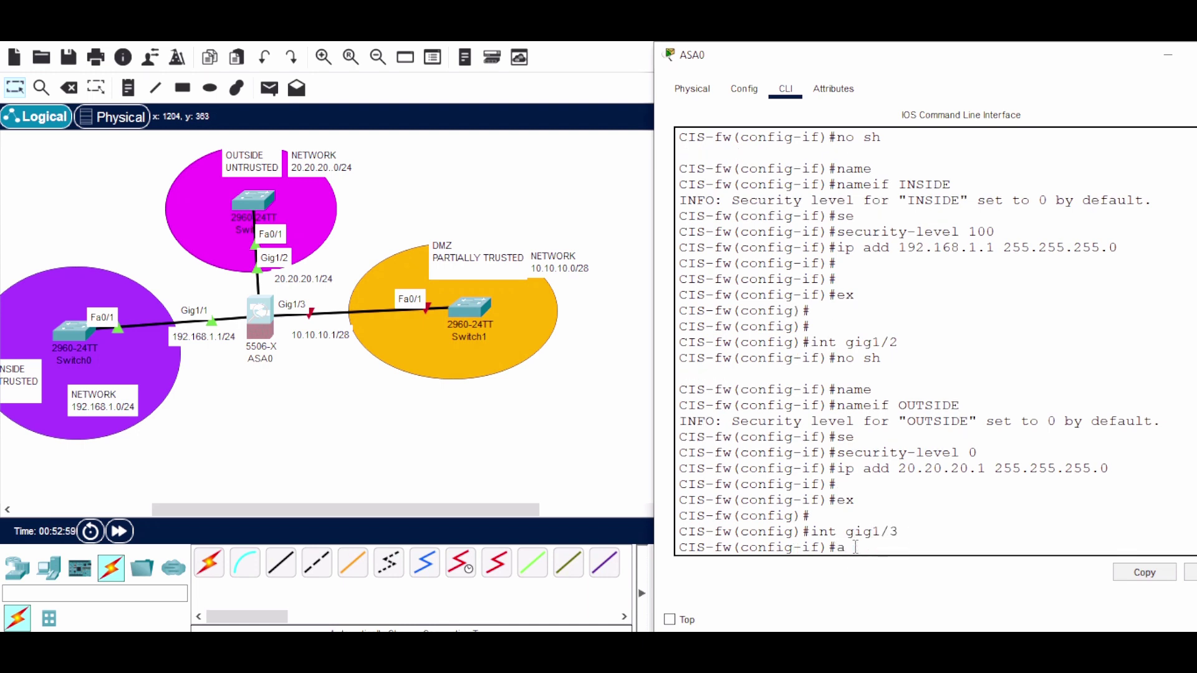
type("name")
key("Tab")
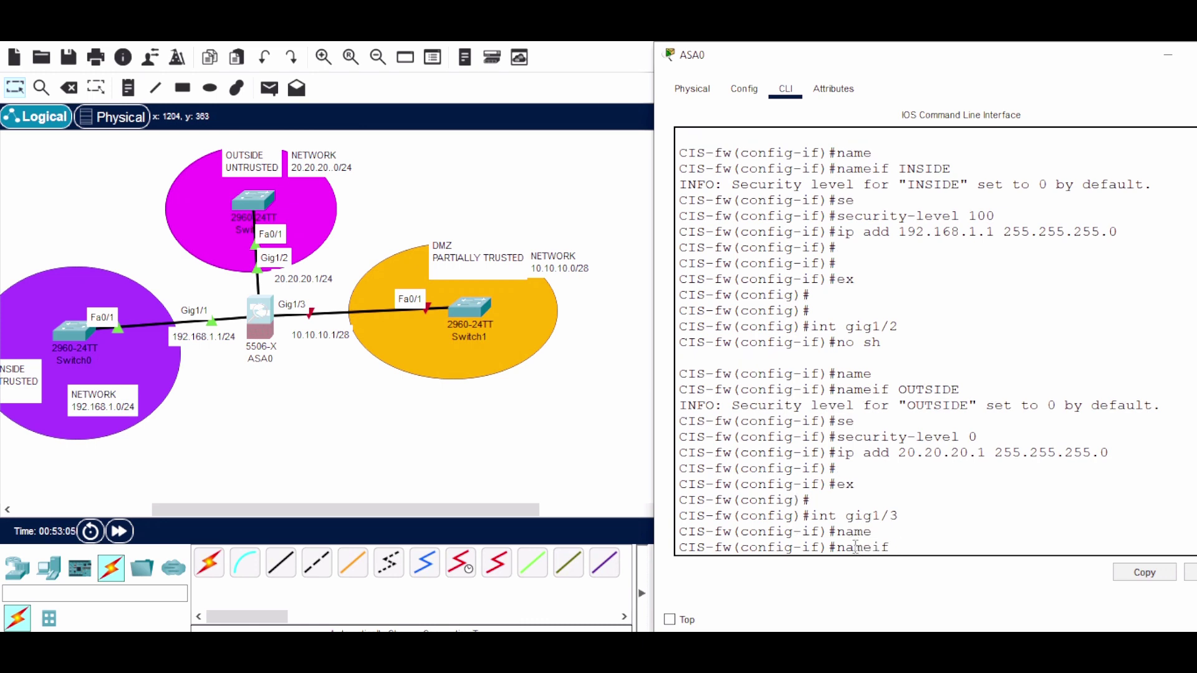
type("DMZ")
key("Return")
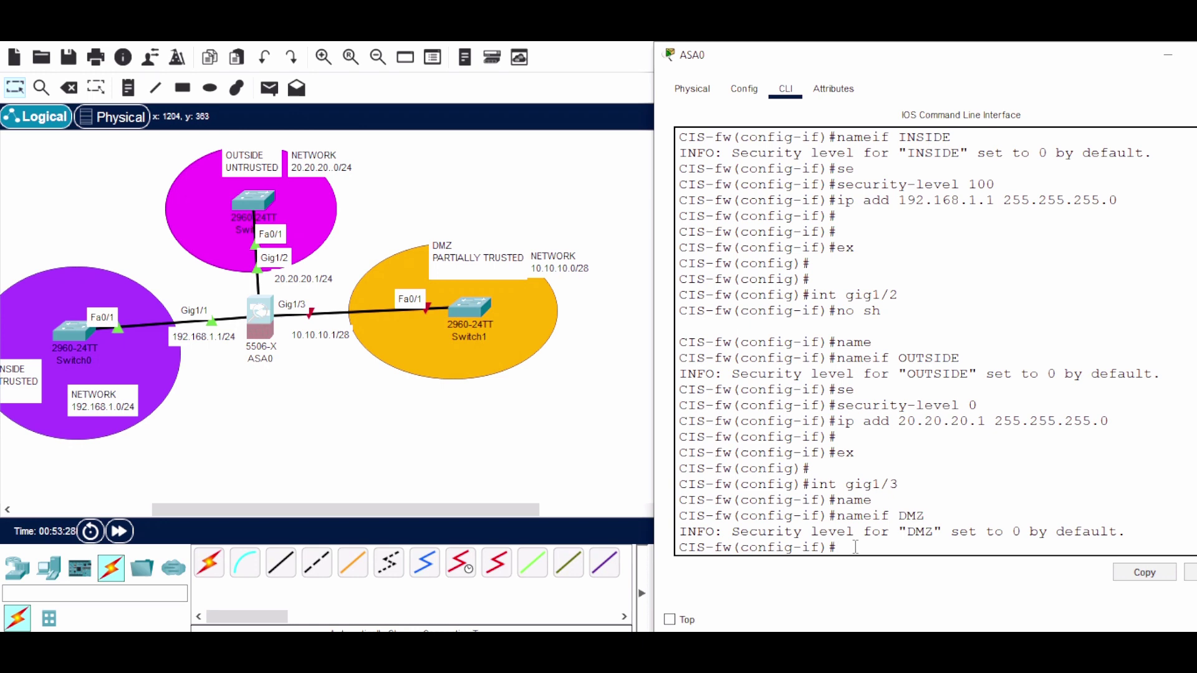
type("s")
key("Tab")
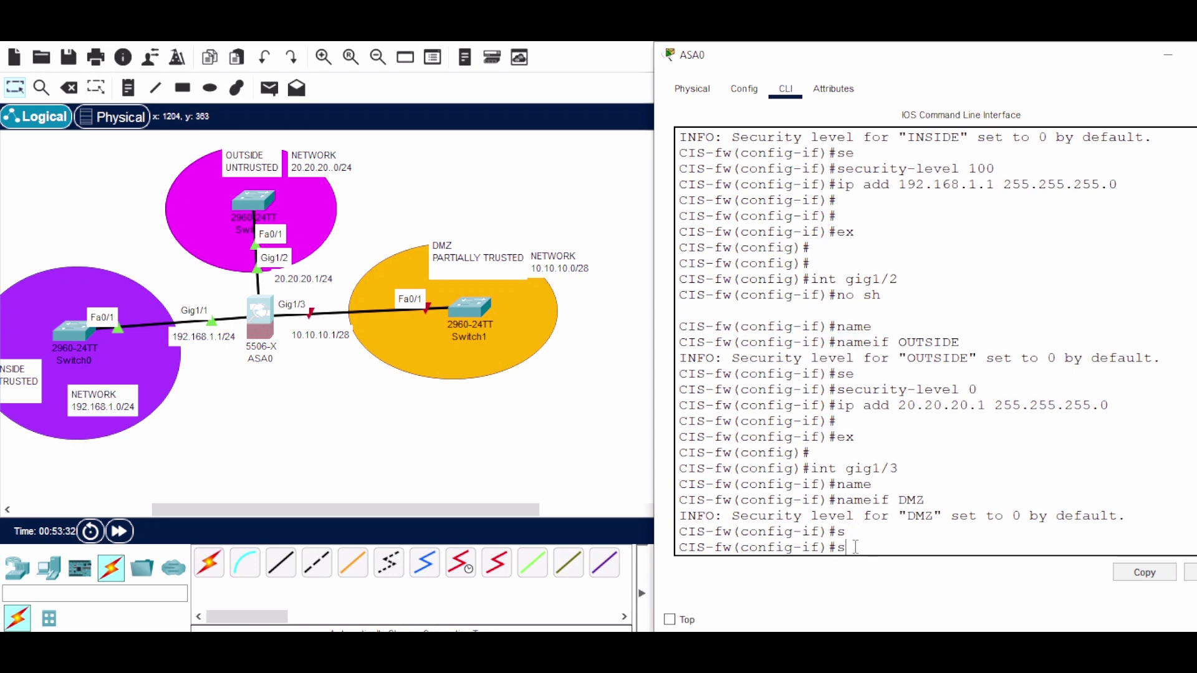
type("e")
key("Tab")
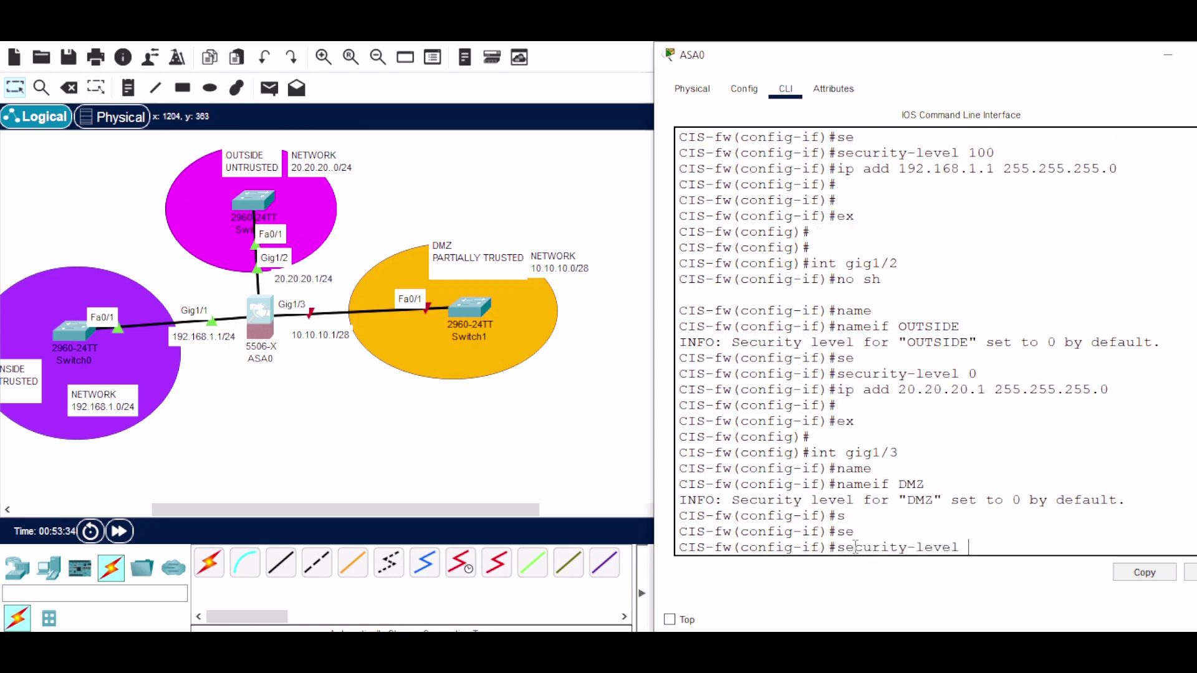
type("67")
key("BackSpace")
key("BackSpace")
type("70")
key("Return")
Assign DMZ 10.10.10.1 255.255.255.240, bring it up, and exit to global configuration
type("ip ")
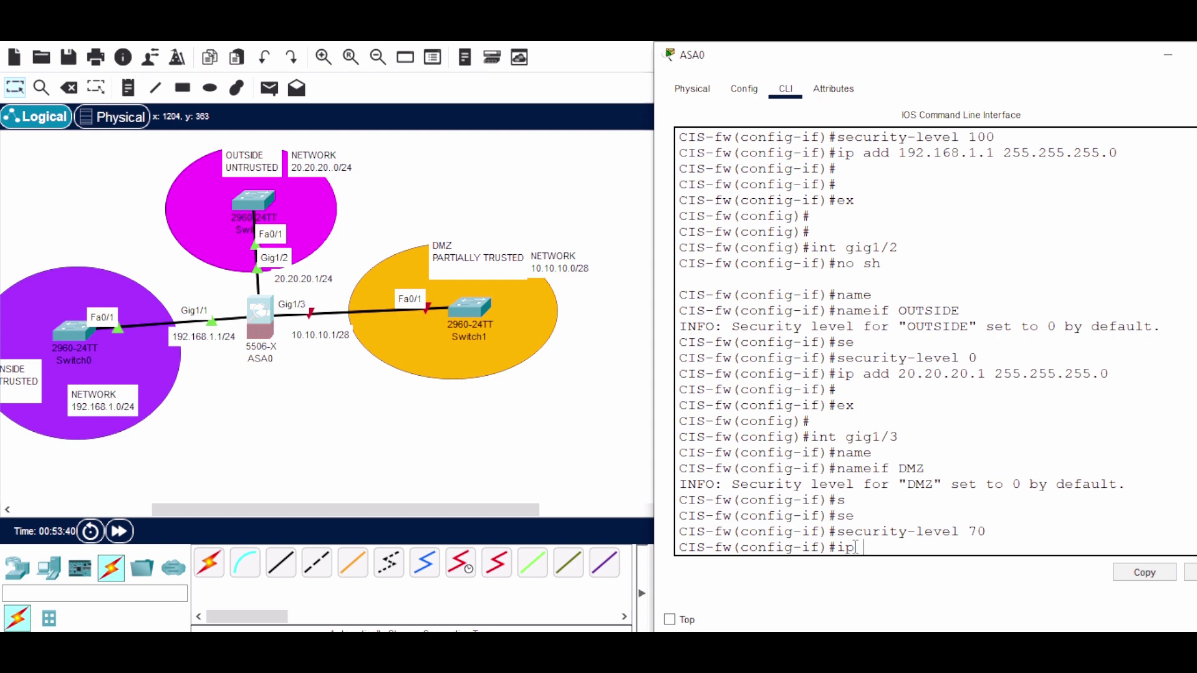
type("add 10.10.10.1 255.255.255")
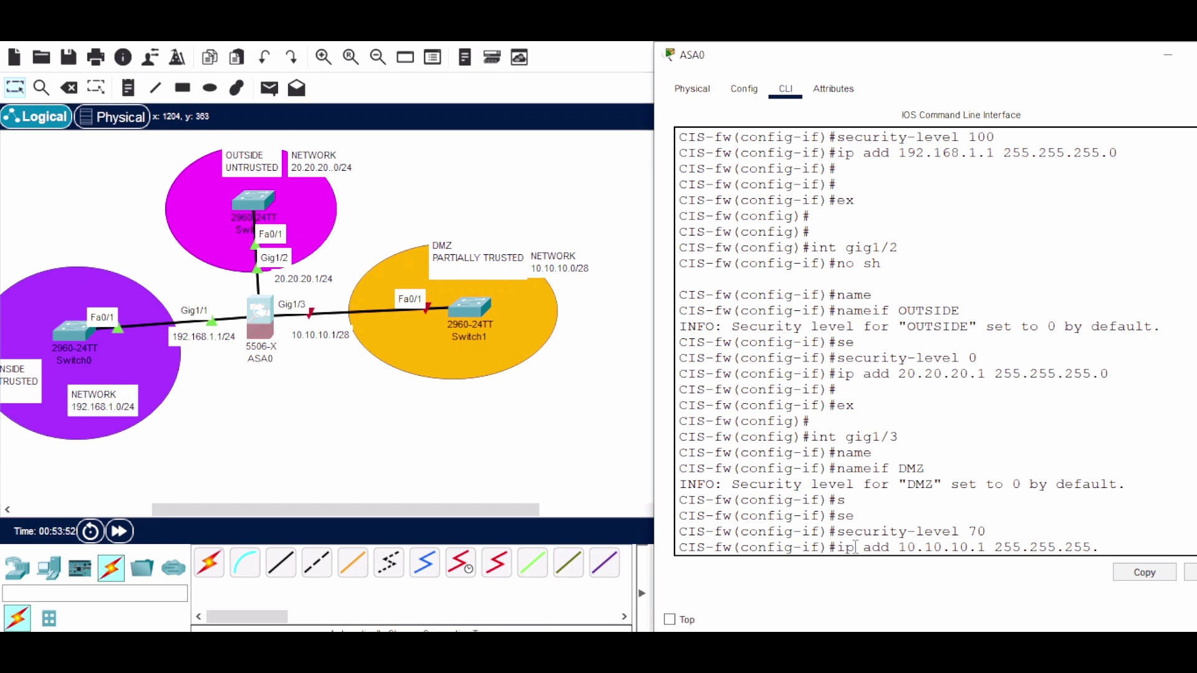
type(".240")
key("Return")
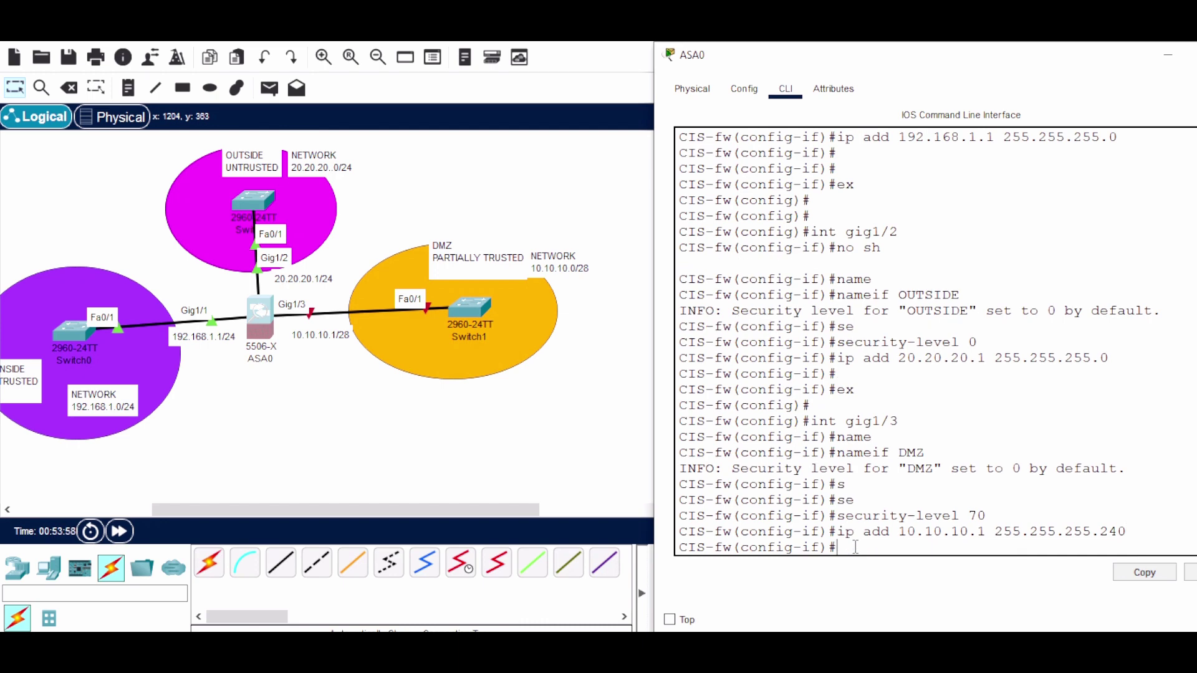
type("no sh")
key("Return")
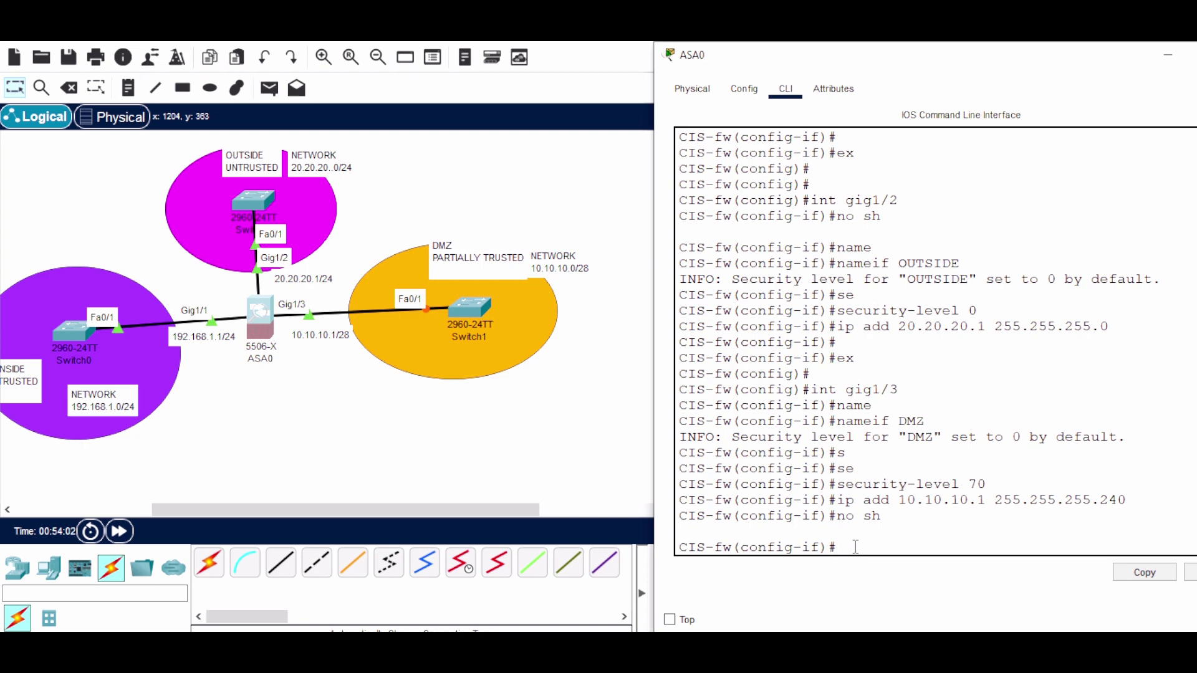
type("ex")
key("Return")
key("Return")
key("Return")
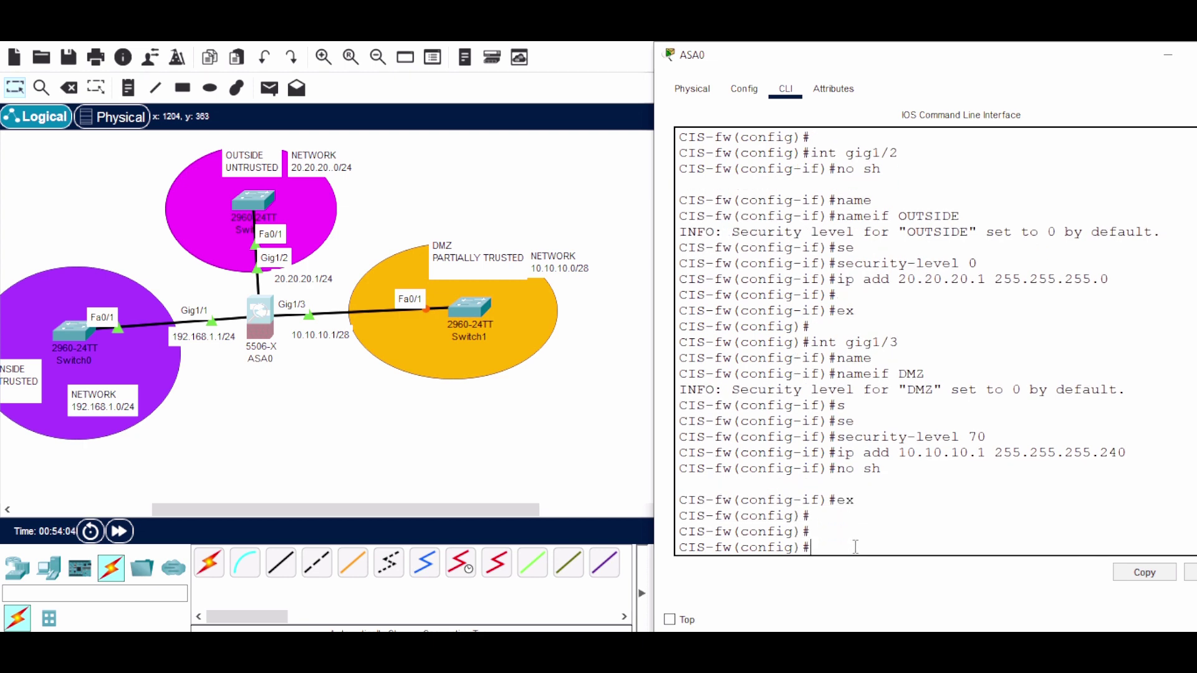
Bring the ASA0 command-line window back to the front
left_click_drag(472, 514, 286, 515)
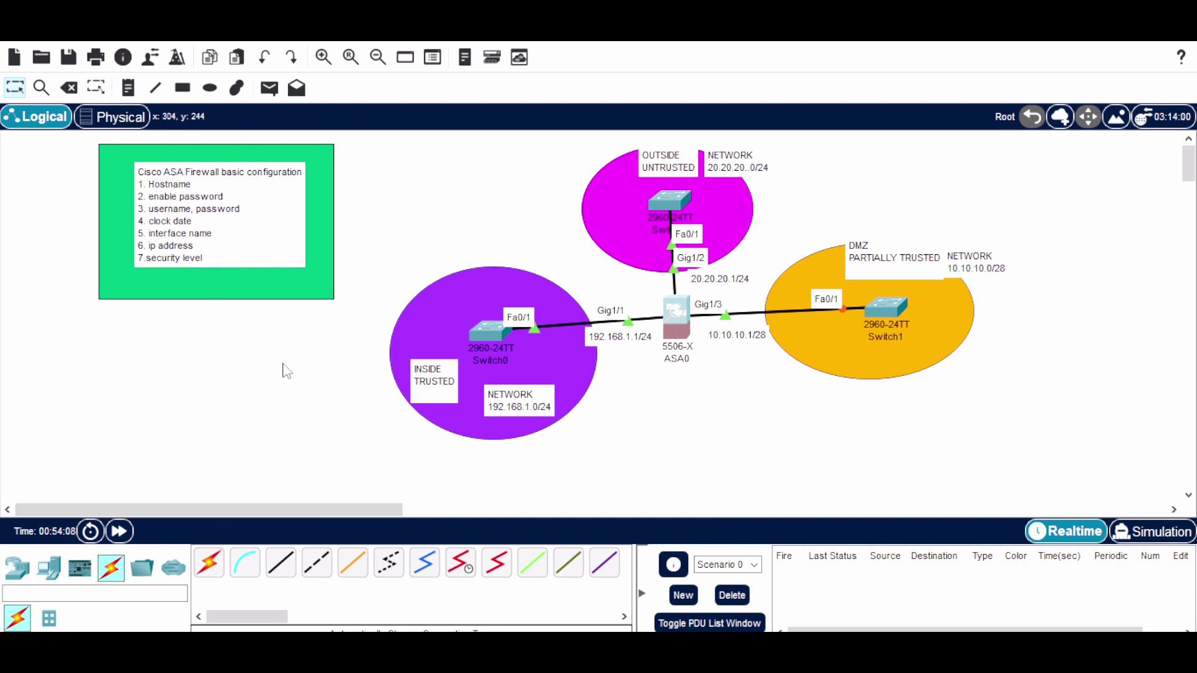
mouse_move(571, 627)
left_click(729, 606)
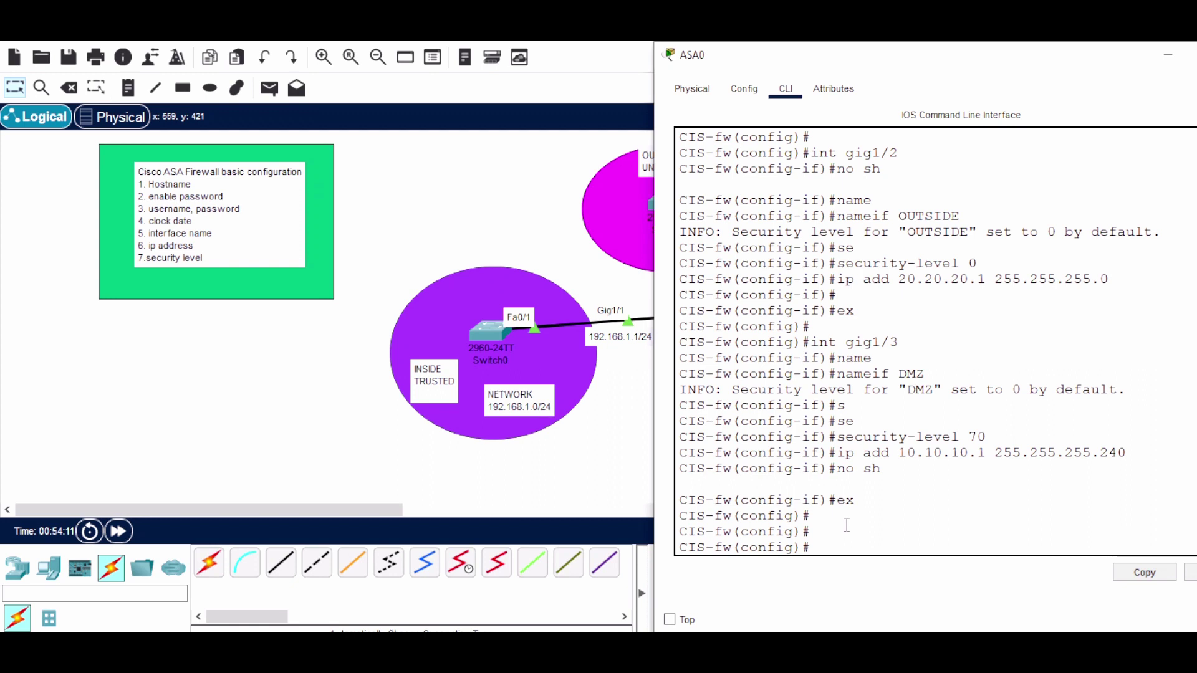
Save CIS-fw's configuration with 'write memory' and list the running configuration
type("w")
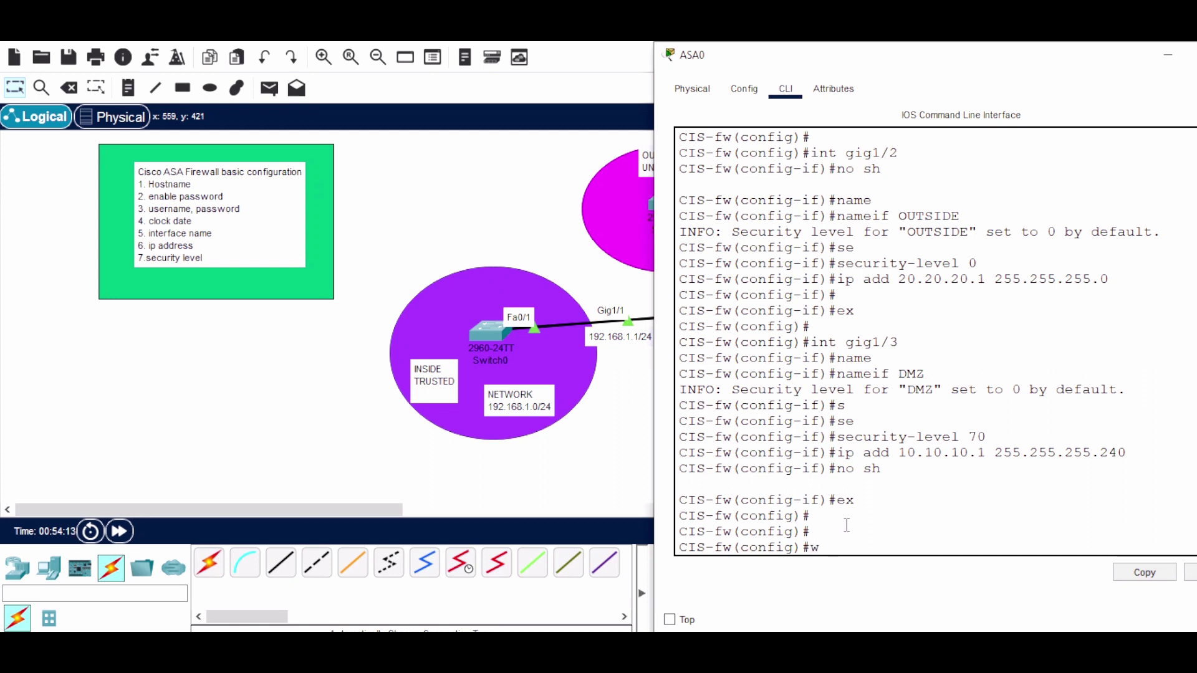
type("ri")
key("Tab")
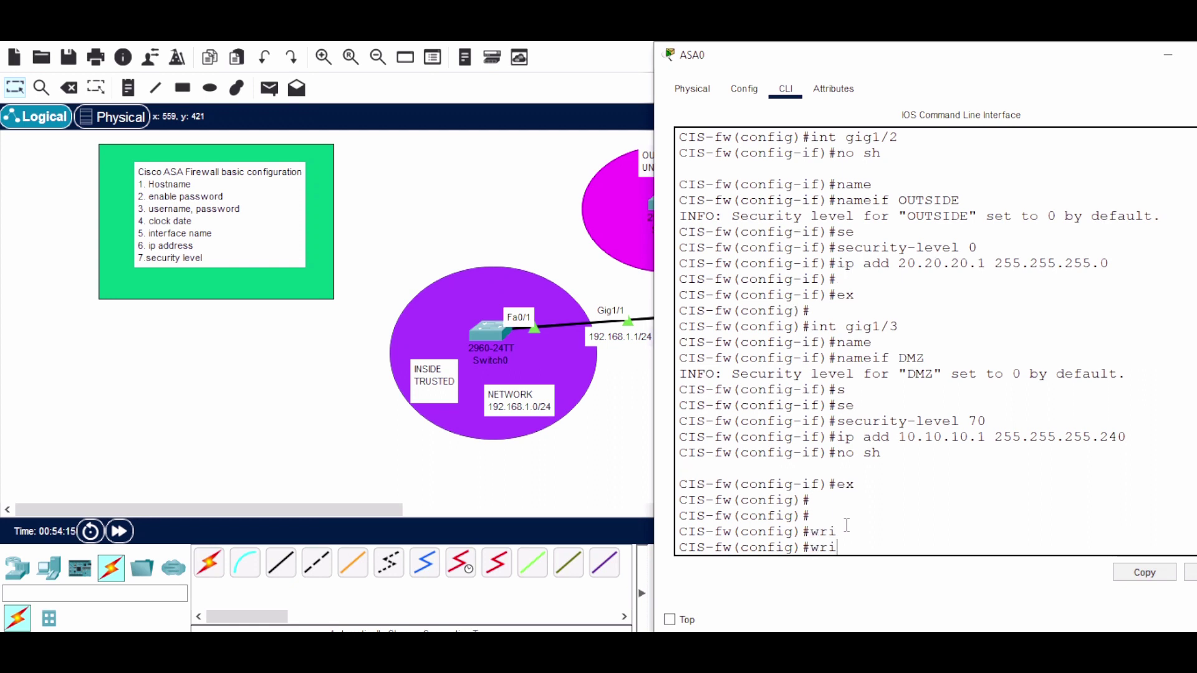
type("te memory")
key("Return")
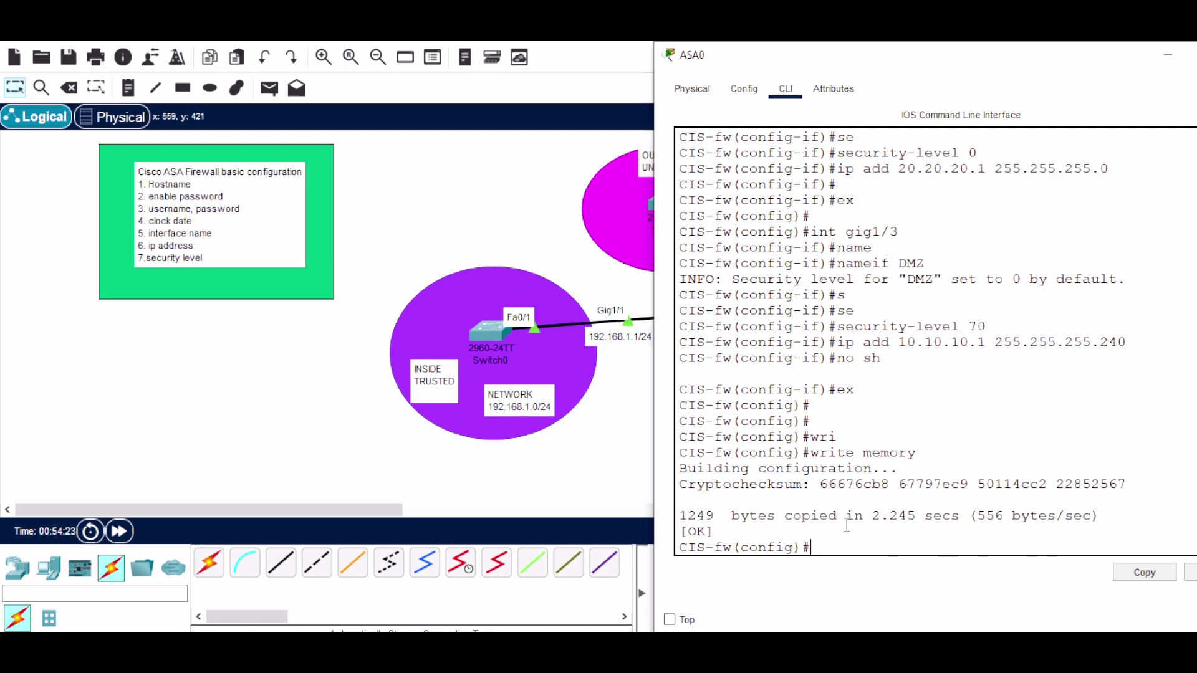
key("Return")
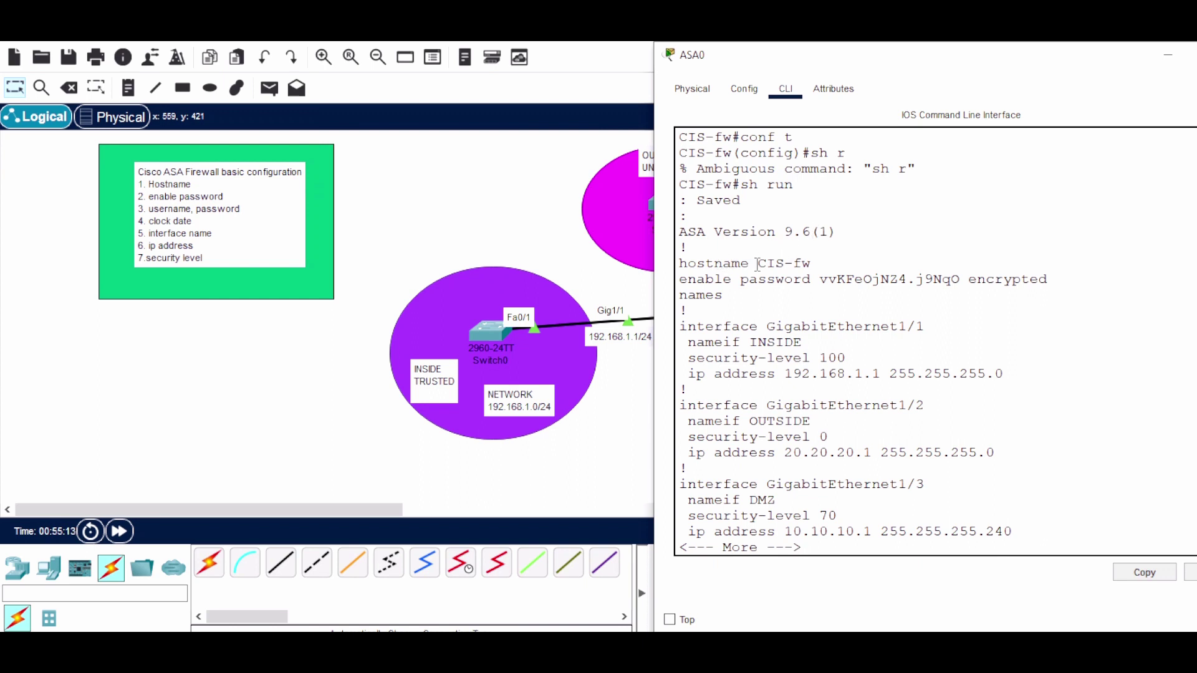
Highlight hostname CIS-fw, enable password, INSIDE settings, OUTSIDE address 20.20.20.1/24, and DMZ name
left_click_drag(758, 264, 818, 265)
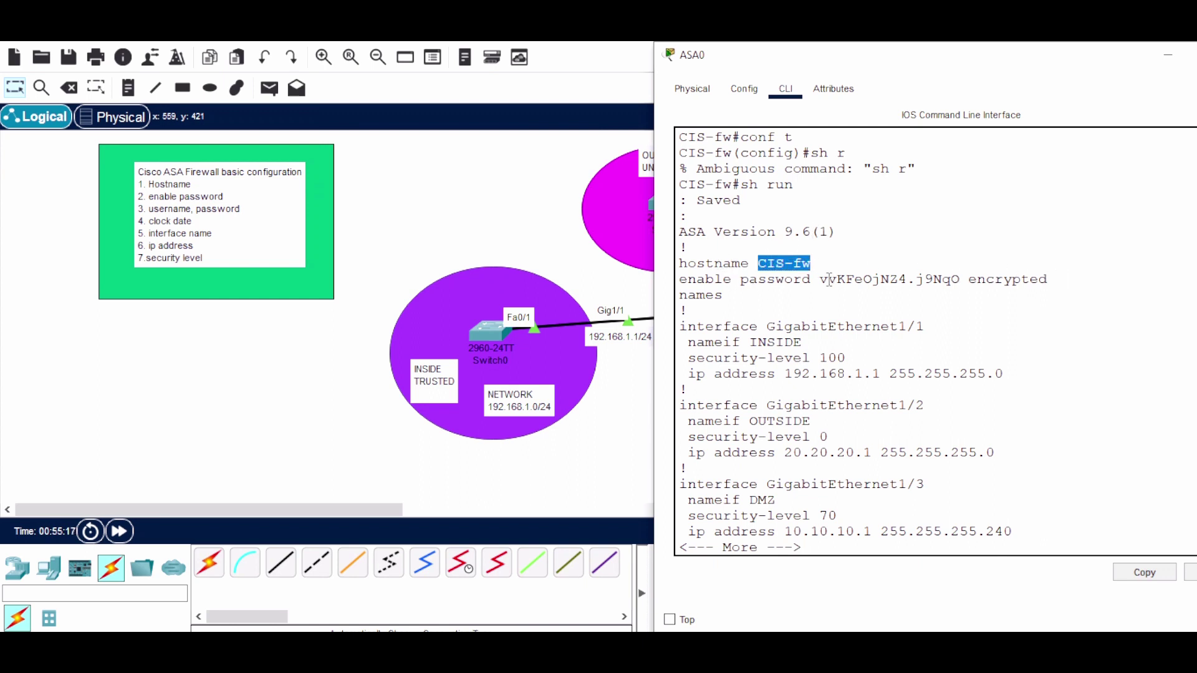
left_click_drag(820, 281, 950, 284)
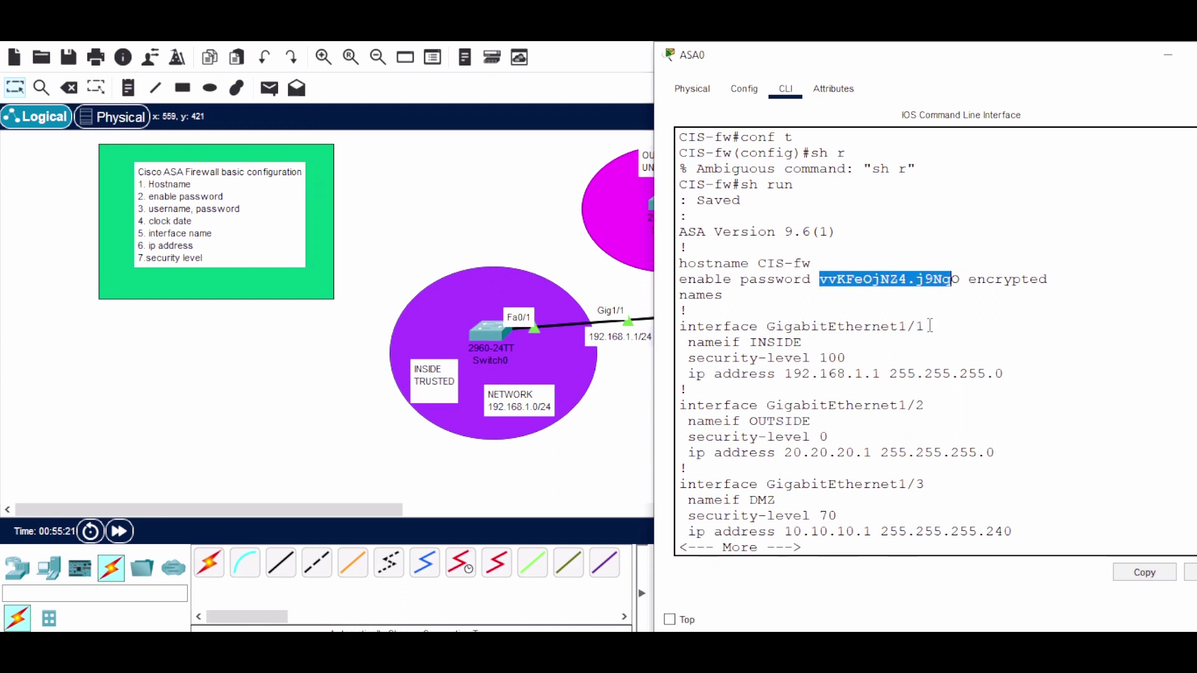
left_click_drag(750, 346, 814, 346)
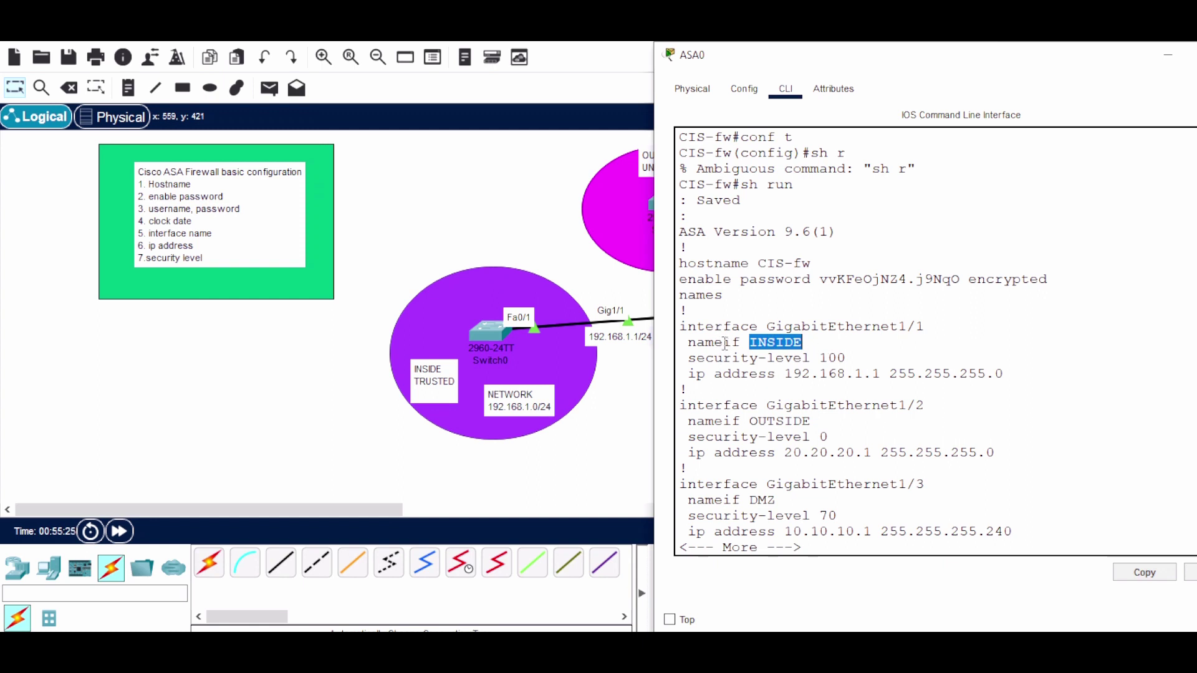
left_click(821, 344)
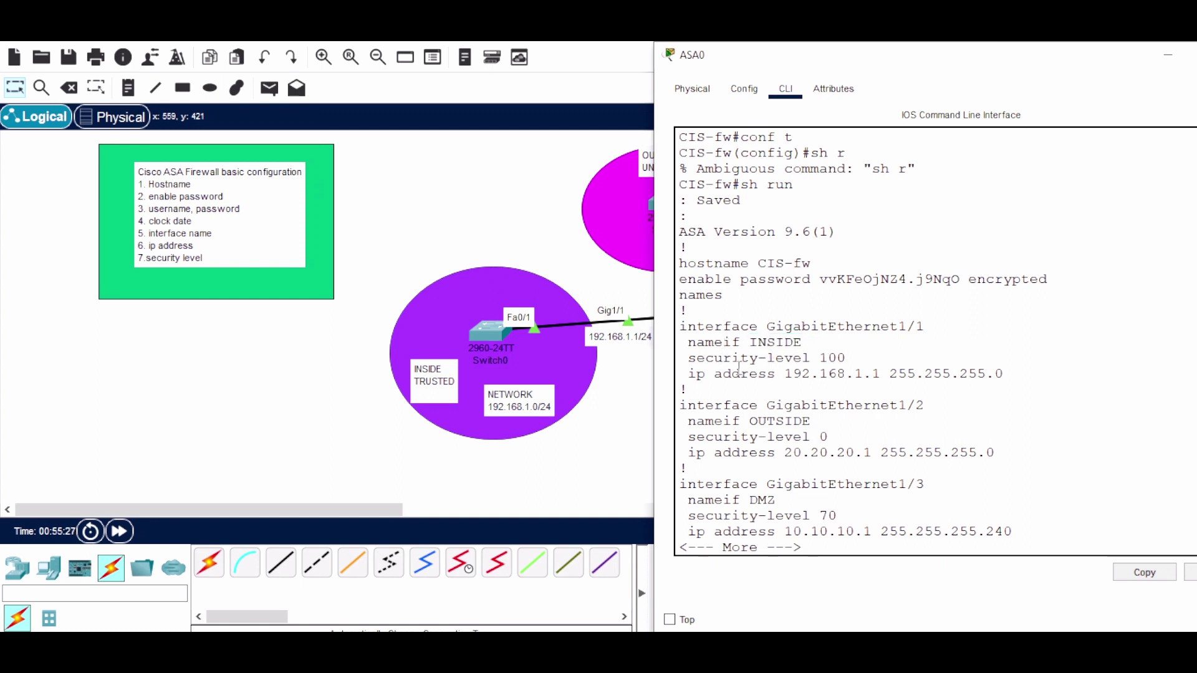
double_click(831, 357)
left_click_drag(784, 374, 1078, 377)
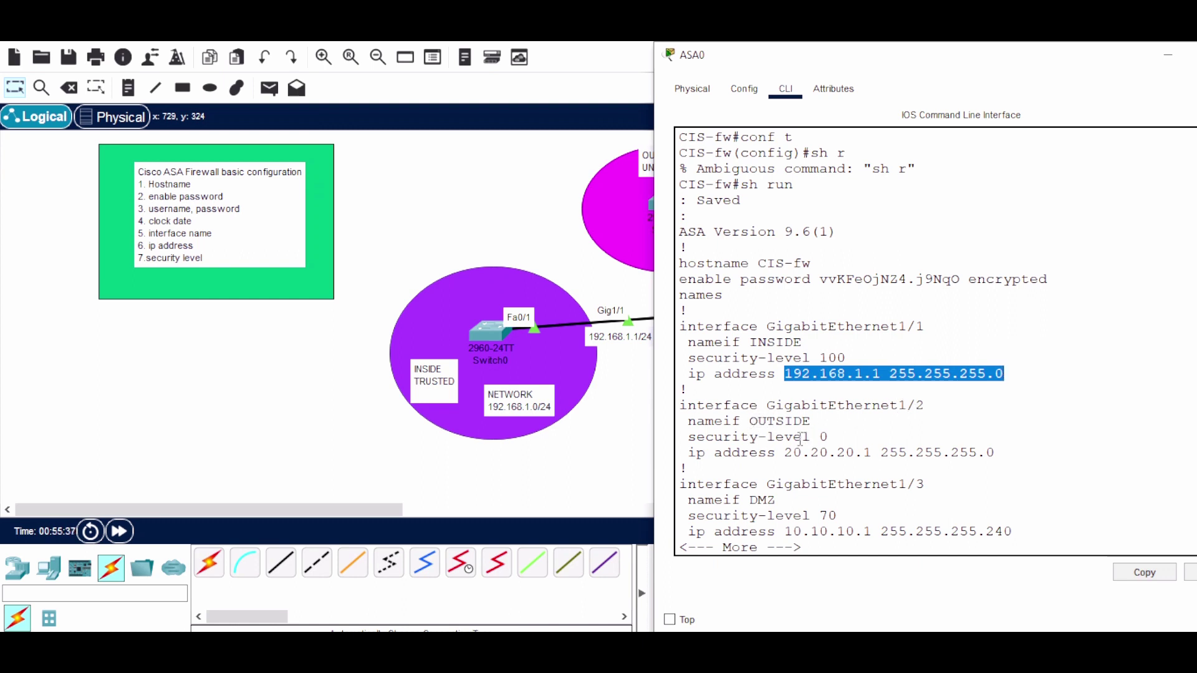
left_click_drag(787, 451, 1015, 453)
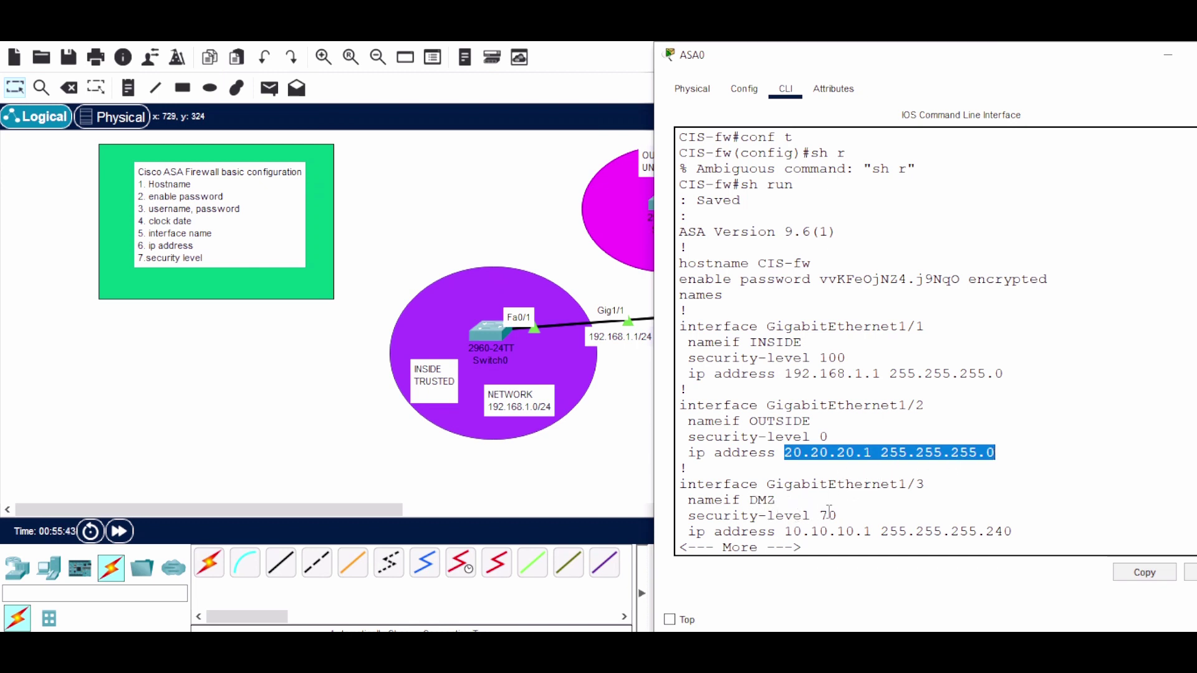
left_click_drag(753, 501, 787, 504)
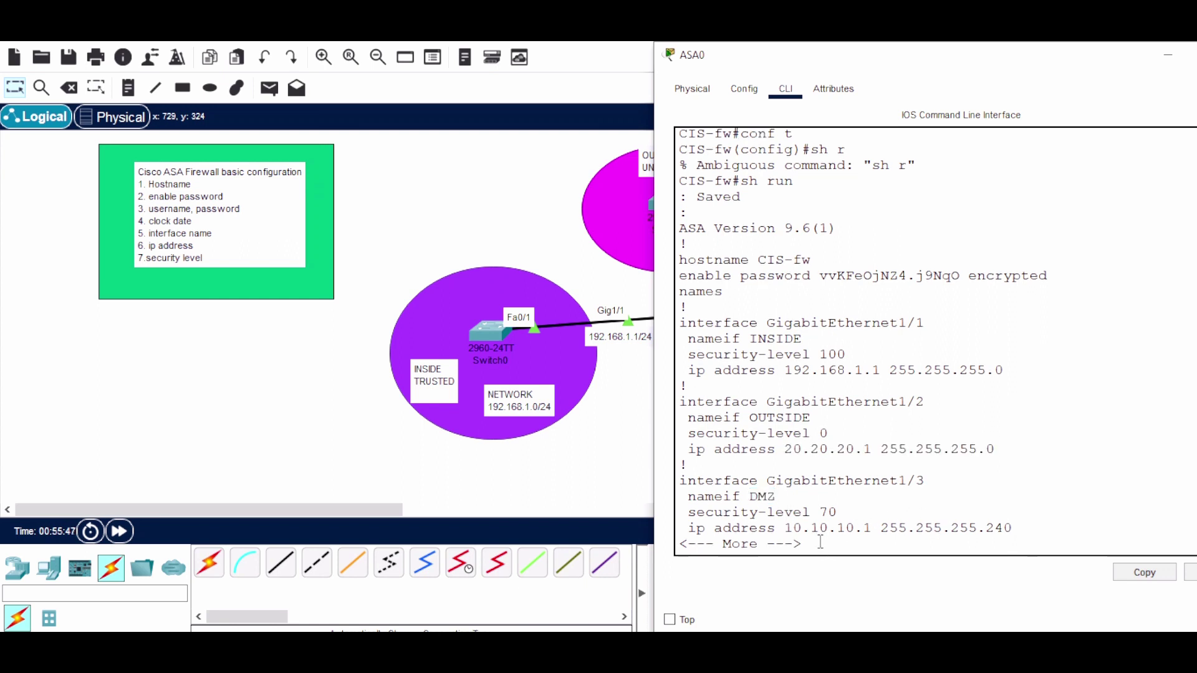
Page on to the shut-down Gig1/4–1/8 and Management1/1 interfaces and the local user entry
key("Return")
key("Return")
key("Return")
key("Return")
key("Return")
key("Return")
key("Return")
key("Return")
key("Return")
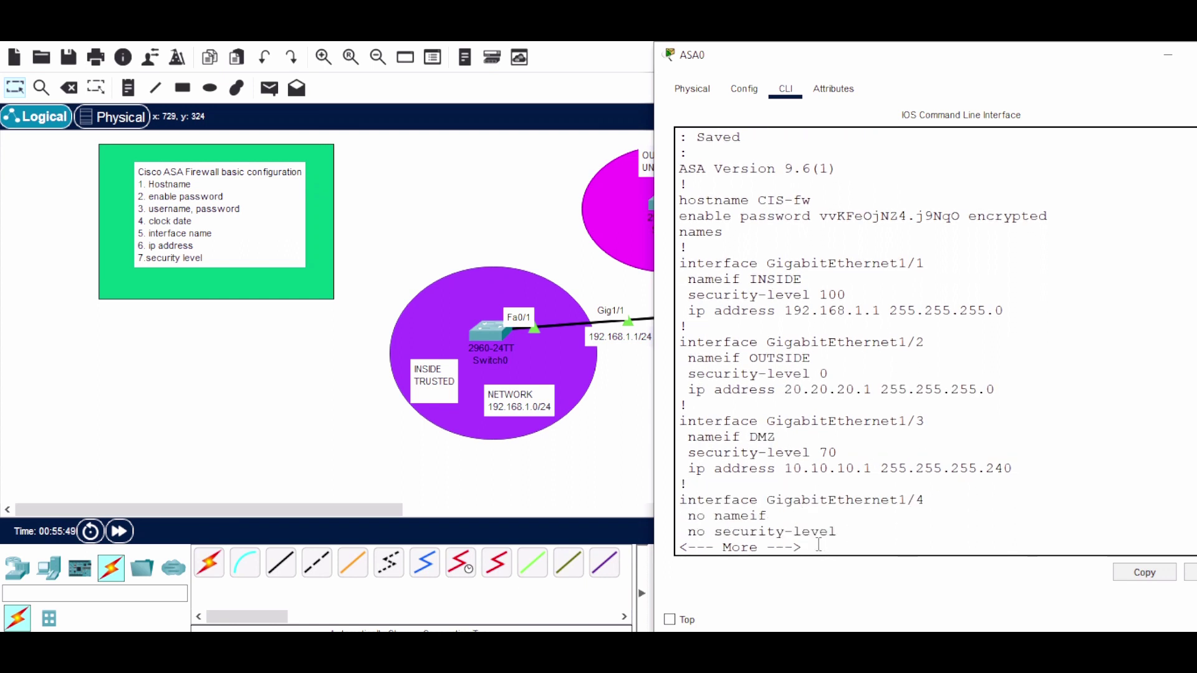
key("Return")
key("Return")
key("Return")
key("Return")
key("Return")
key("Return")
key("Return")
key("Return")
key("Return")
key("Return")
key("Return")
key("Return")
key("Return")
key("Return")
key("Return")
key("Return")
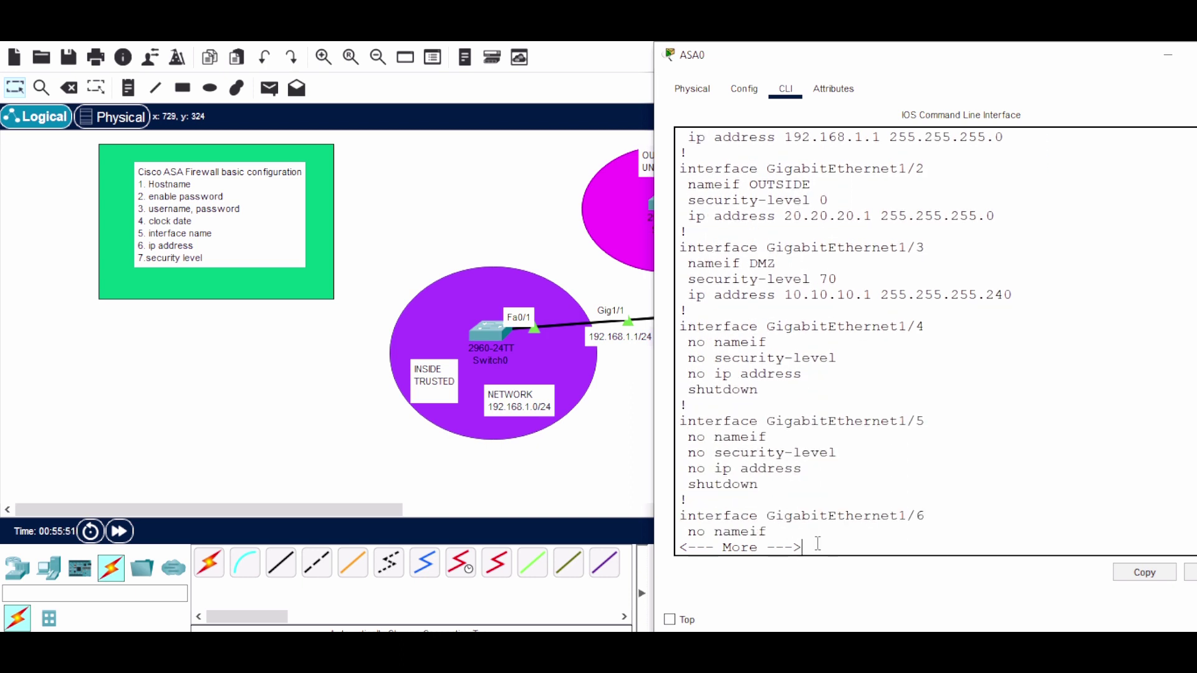
key("Return")
key("Return")
key("Return")
key("Return")
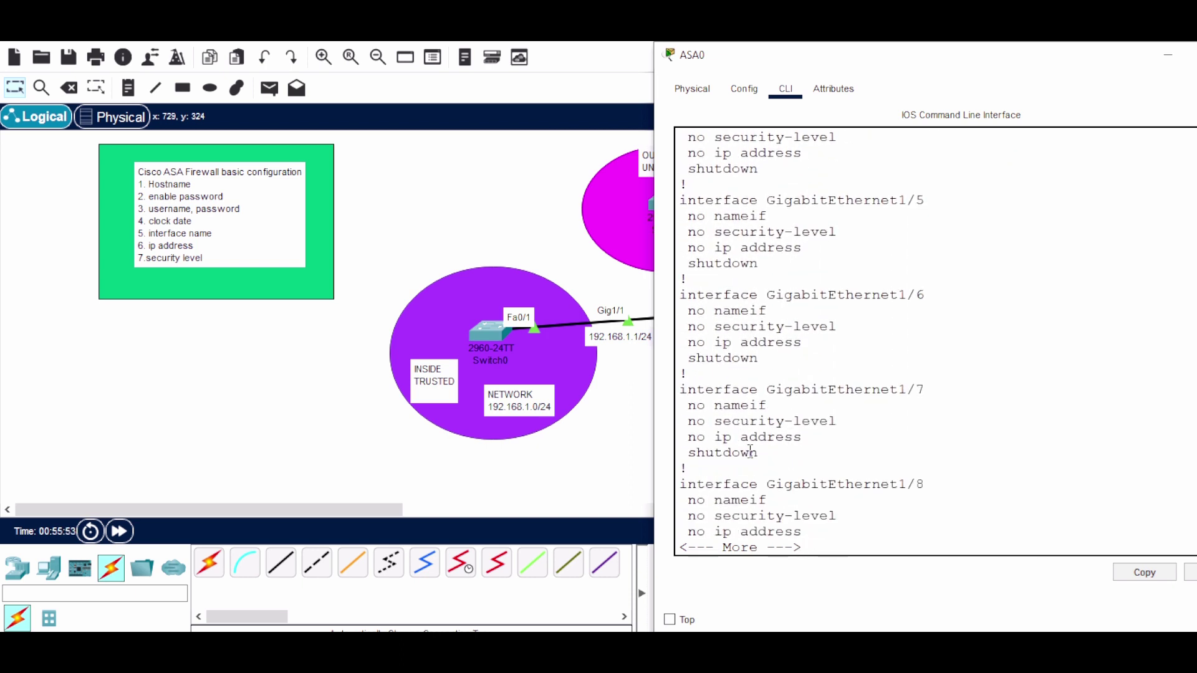
key("Return")
key("Return")
key("Return")
key("Return")
key("Return")
key("Return")
key("Return")
key("Return")
key("Return")
key("Return")
key("Return")
key("Return")
key("Return")
key("Return")
key("Return")
key("Return")
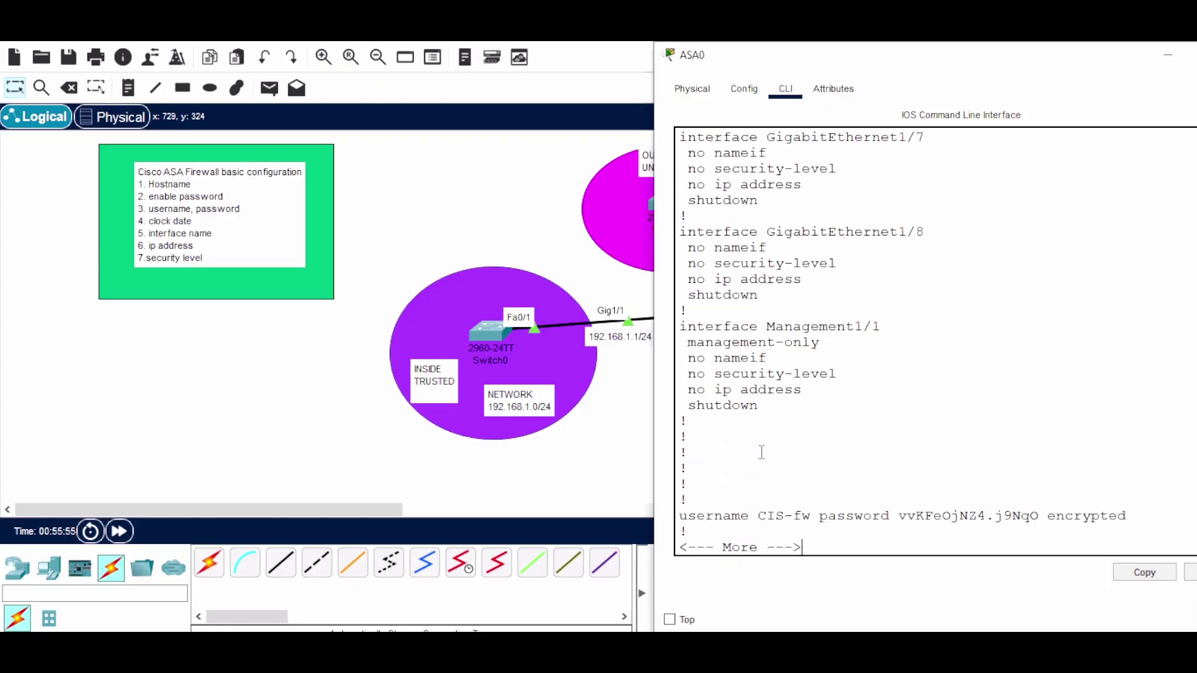
key("Return")
key("Return")
key("Return")
key("Return")
key("Return")
key("Return")
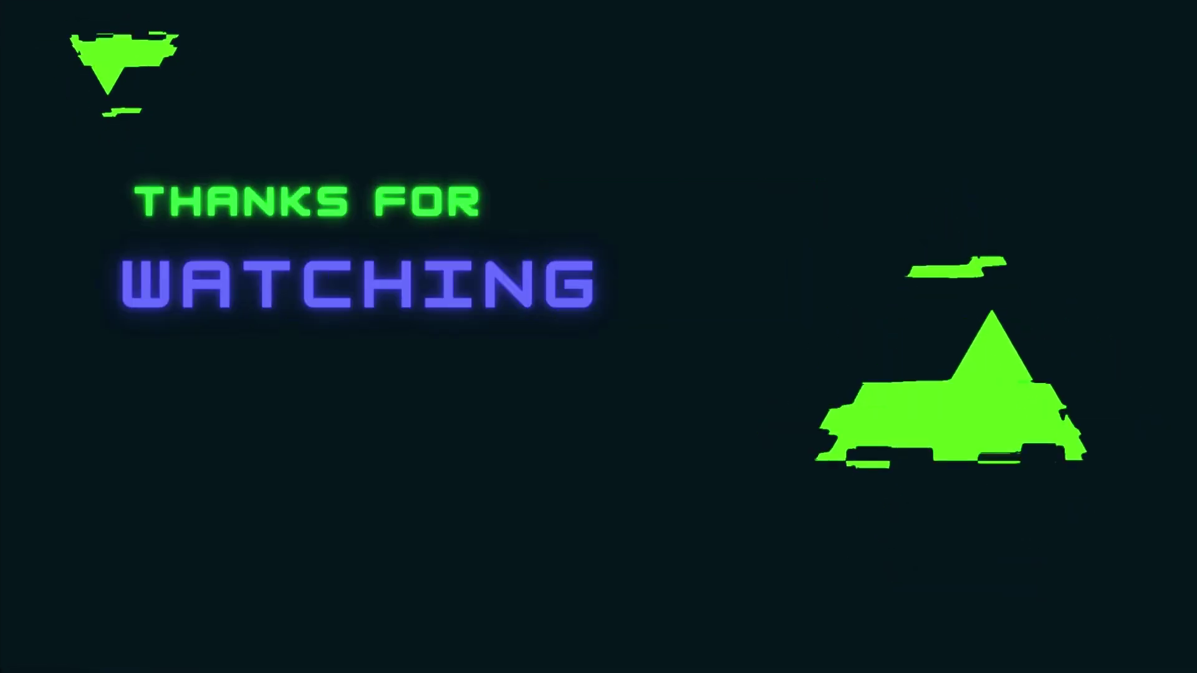